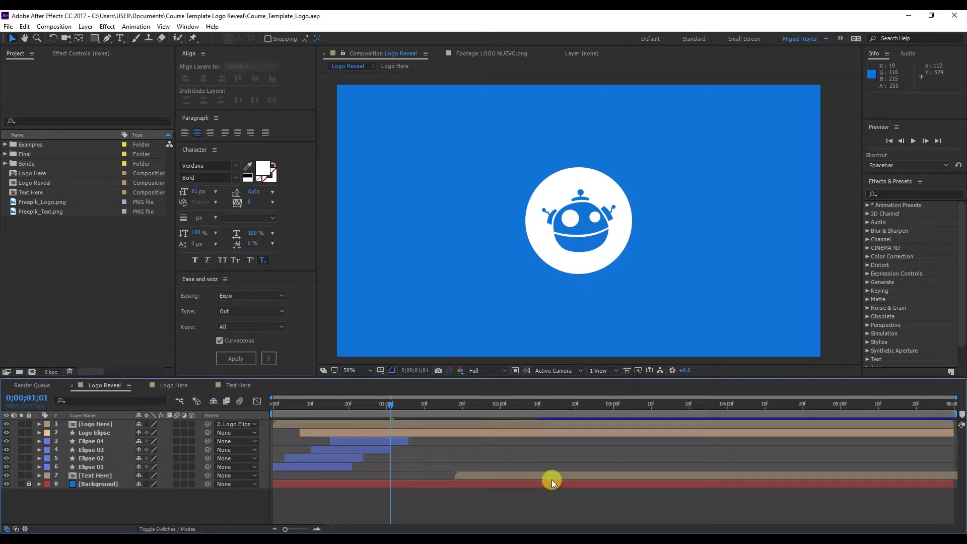
# Step: Hide all eight Logo Reveal layers and select the Rounded Rectangle Tool
pyautogui.click(5, 427)
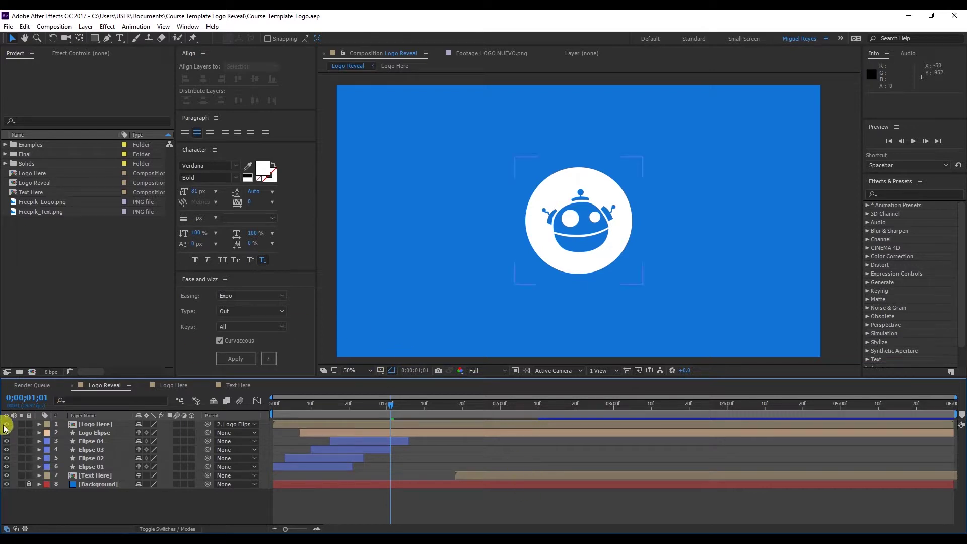
pyautogui.moveTo(6, 427); pyautogui.dragTo(7, 509)
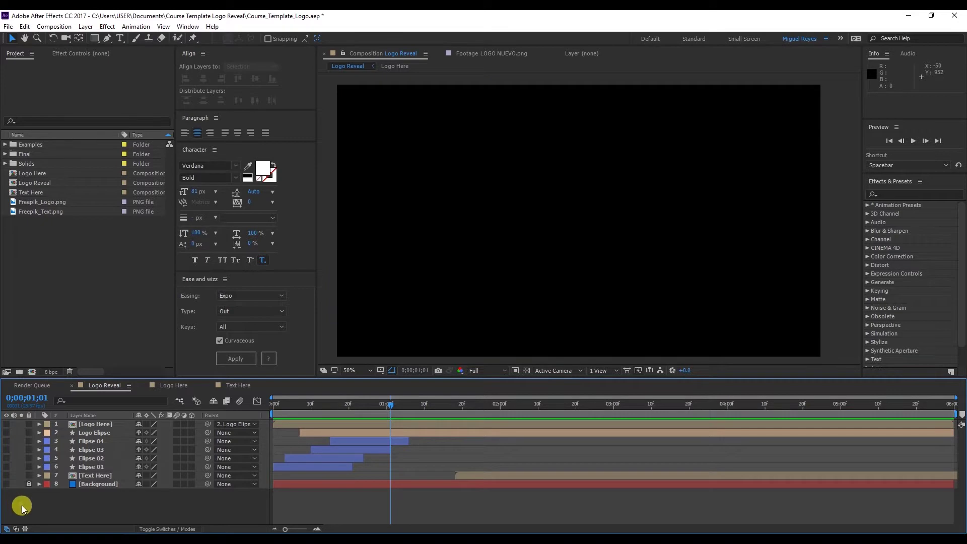
pyautogui.click(94, 39)
pyautogui.moveTo(96, 40); pyautogui.dragTo(158, 47)
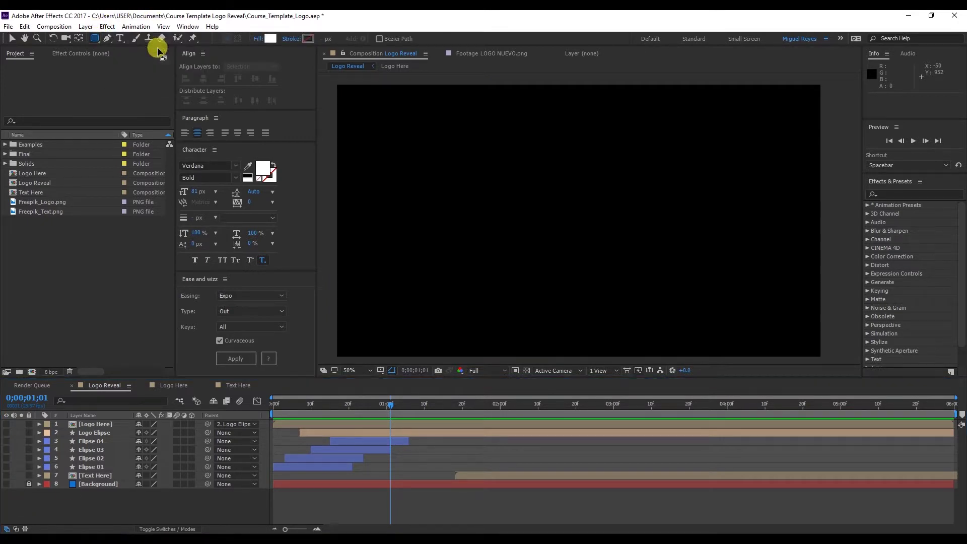
# Step: Create a rounded rectangle shape layer and set its Rectangle Path 1 Size to 30, 100
pyautogui.doubleClick(95, 38)
pyautogui.press('v')
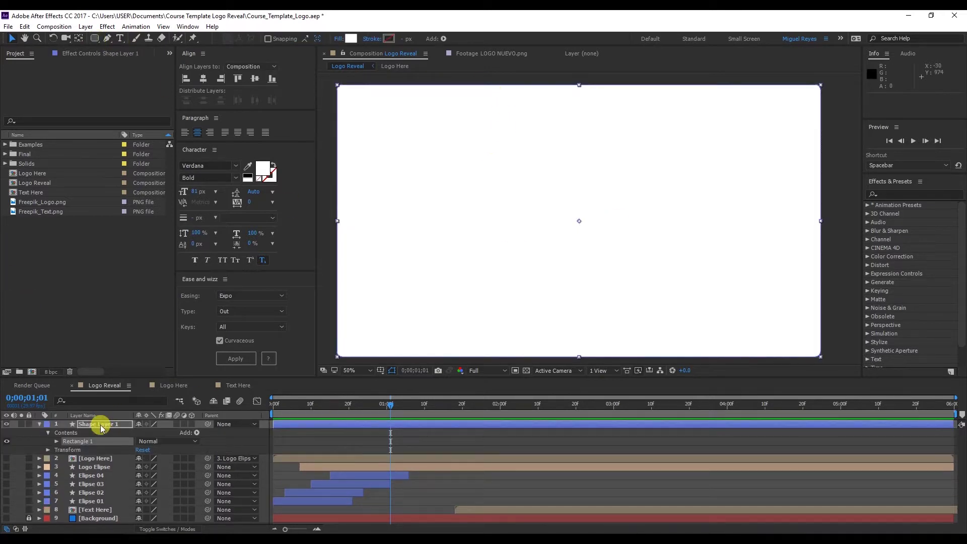
pyautogui.click(55, 442)
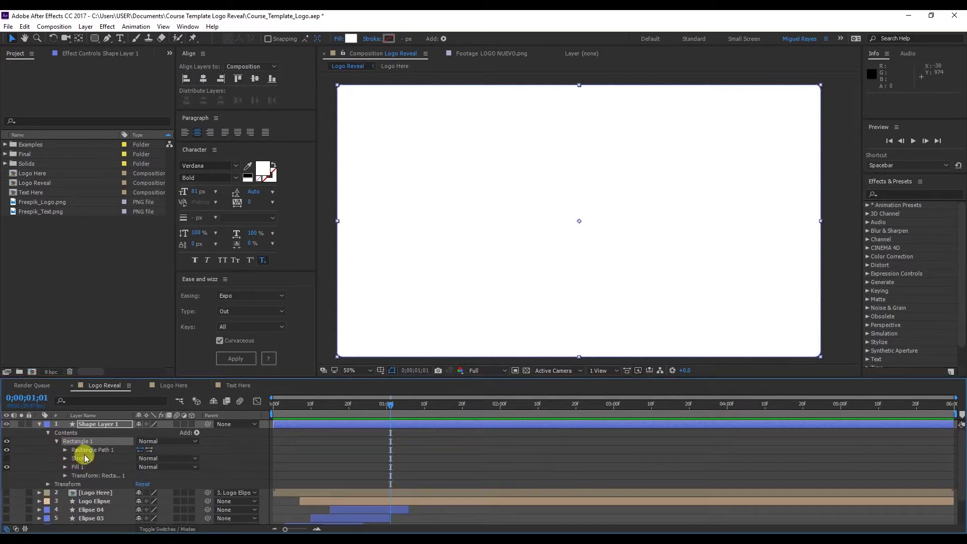
pyautogui.click(73, 451)
pyautogui.click(65, 449)
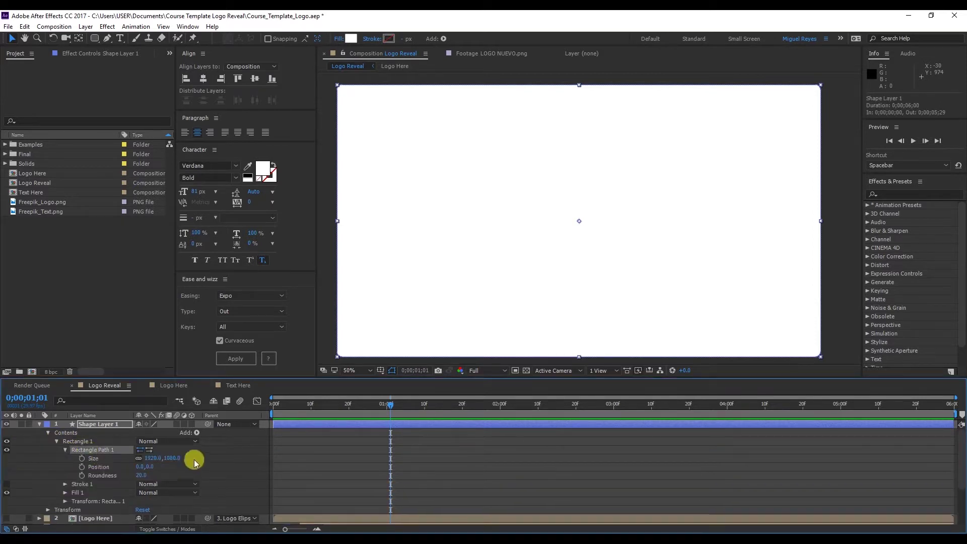
pyautogui.click(151, 455)
pyautogui.write('30')
pyautogui.press('Tab')
pyautogui.write('100')
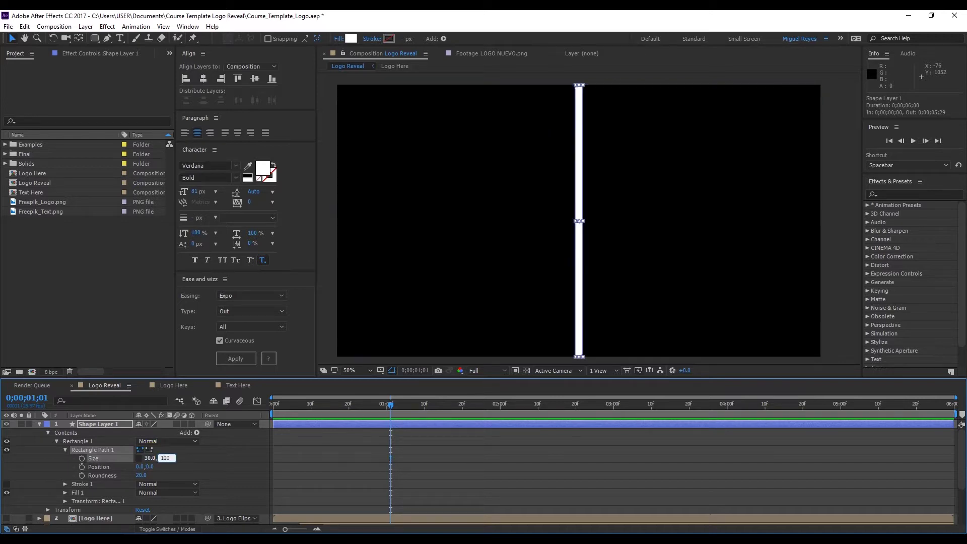
pyautogui.click(147, 456)
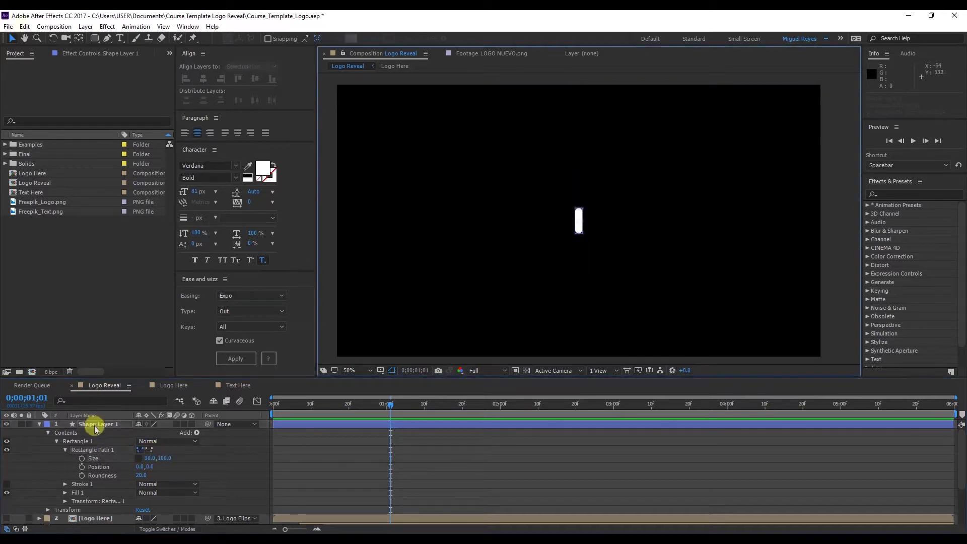
# Step: Rename the shape layer to 'Explosion 01'
pyautogui.press('F2')
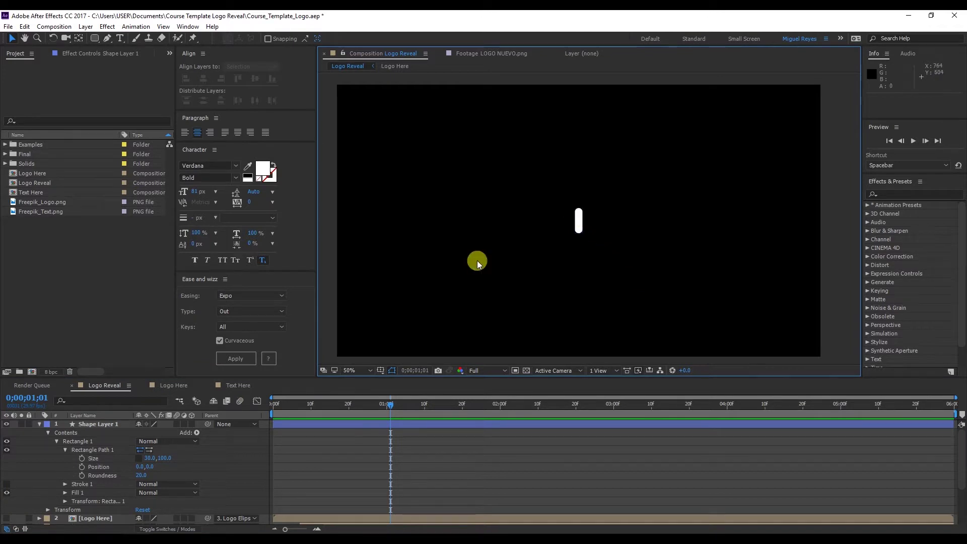
pyautogui.click(108, 424)
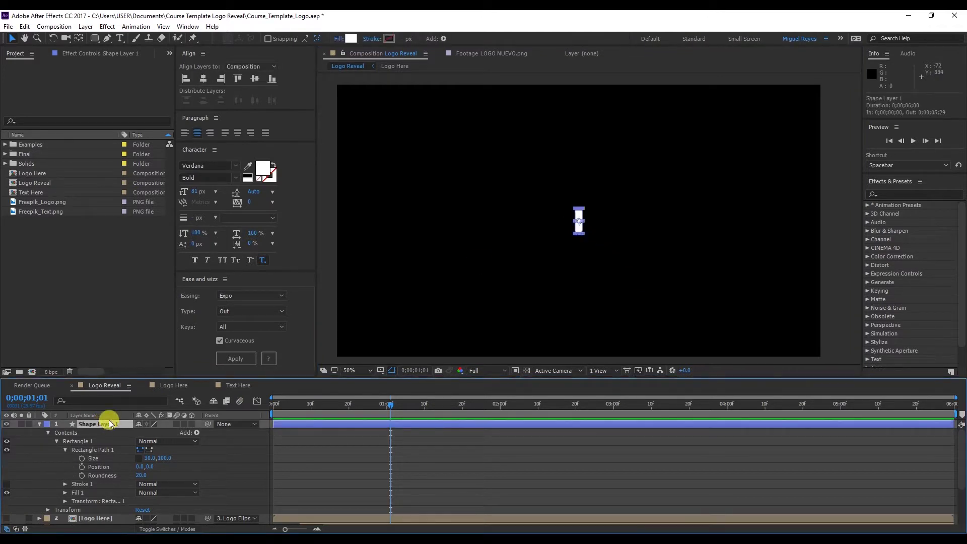
pyautogui.press('Return')
pyautogui.write('Expl')
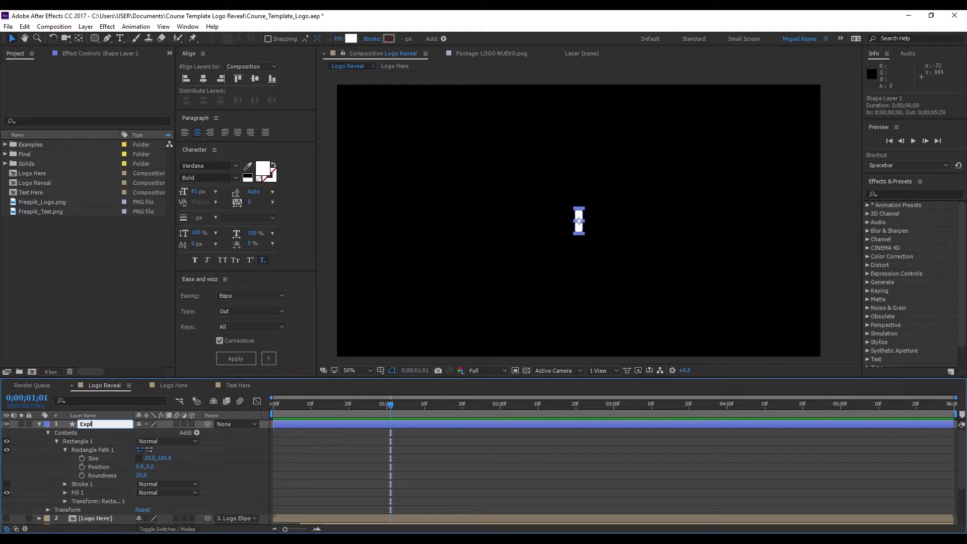
pyautogui.write('osion 01')
pyautogui.press('Return')
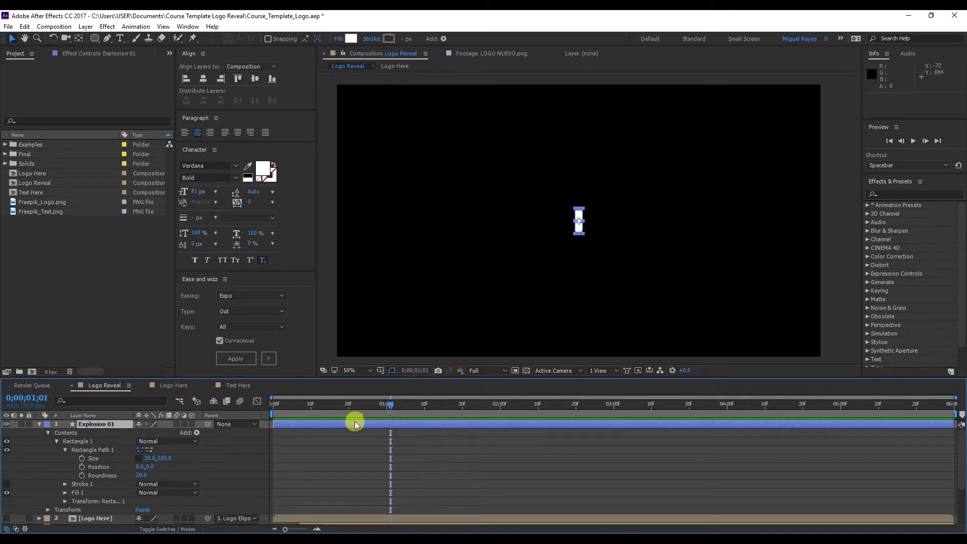
# Step: Collapse Rectangle Path 1 and expand Transform: Rectangle 1 under Contents > Rectangle 1
pyautogui.click(65, 449)
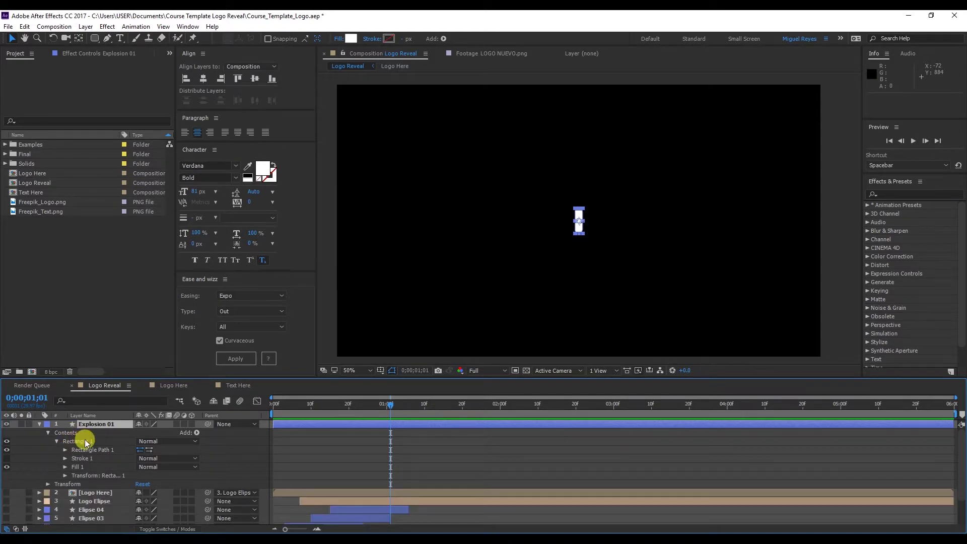
pyautogui.click(86, 442)
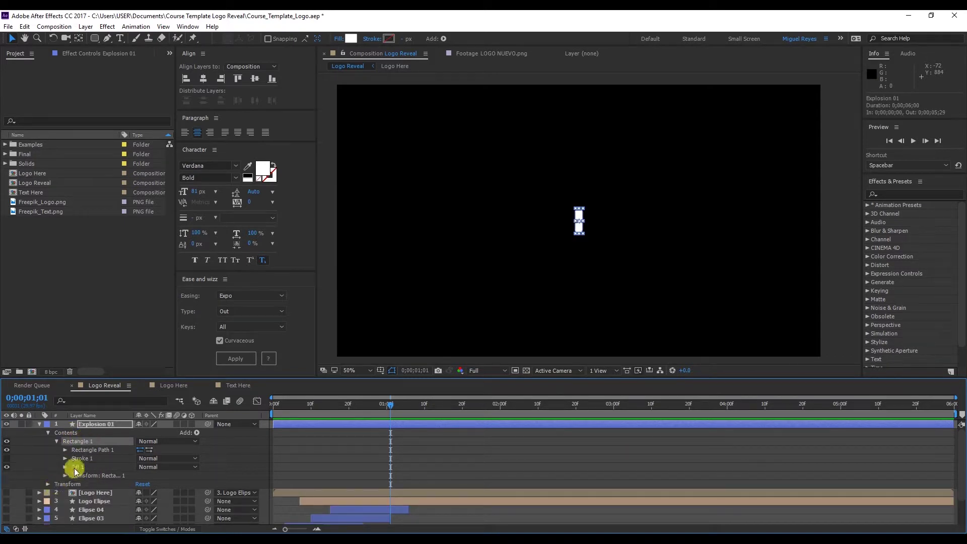
pyautogui.click(68, 483)
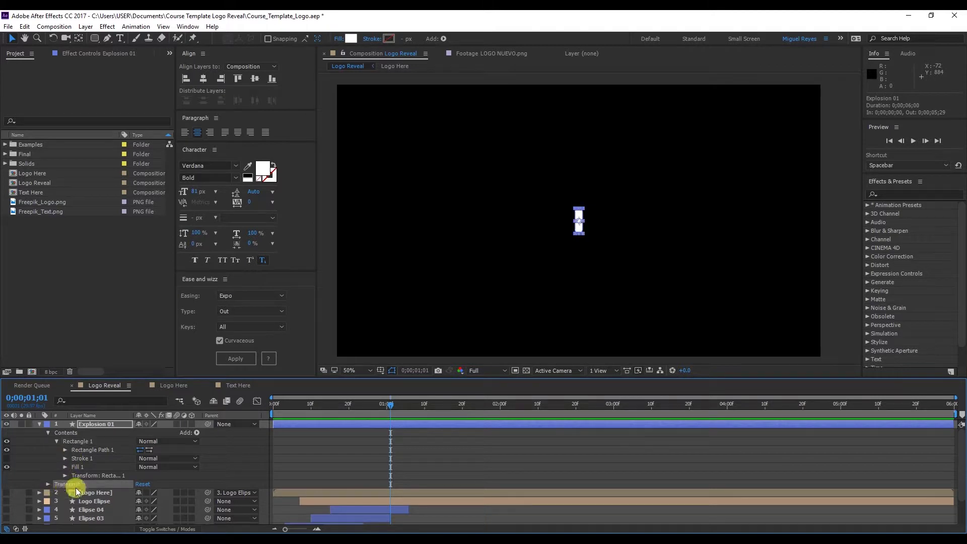
pyautogui.click(48, 484)
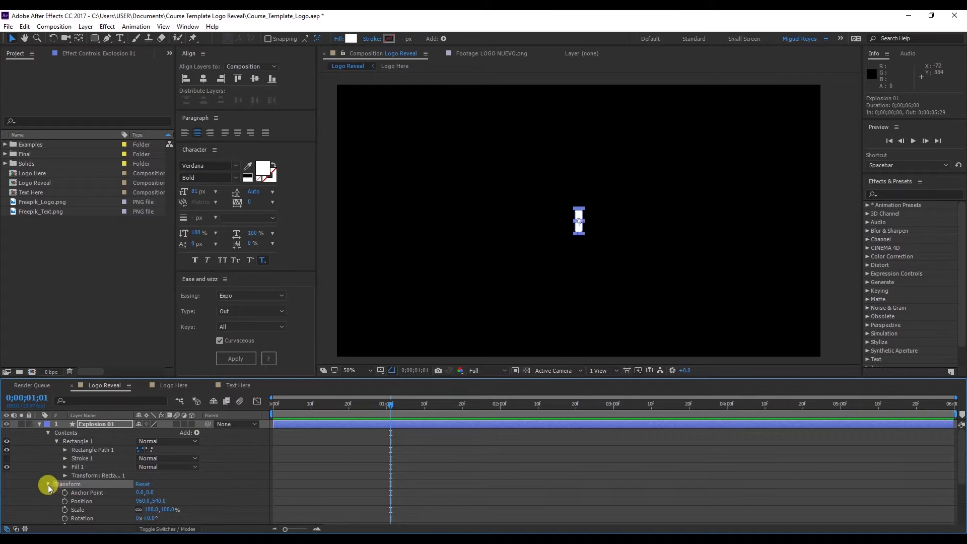
pyautogui.click(47, 484)
pyautogui.click(95, 474)
pyautogui.click(66, 475)
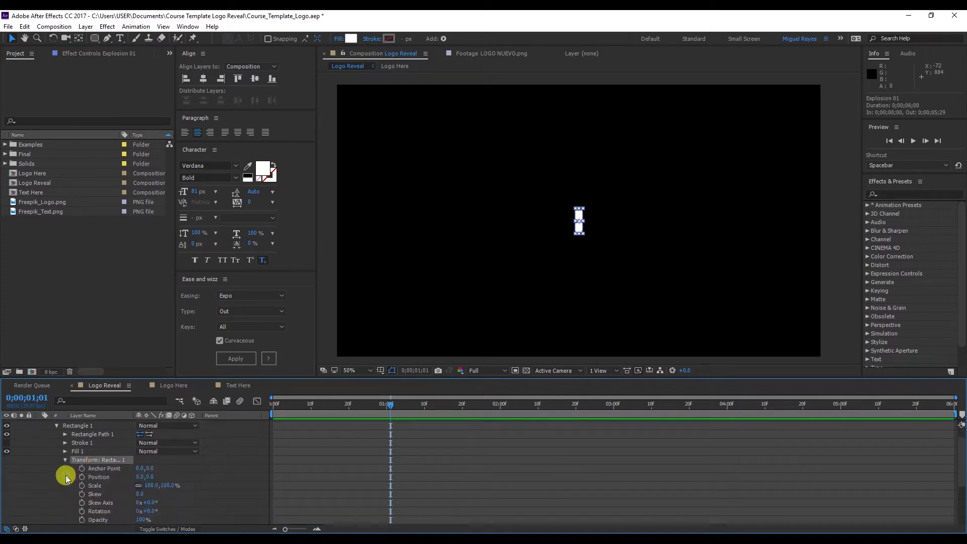
pyautogui.scroll(-2, 115, 451)
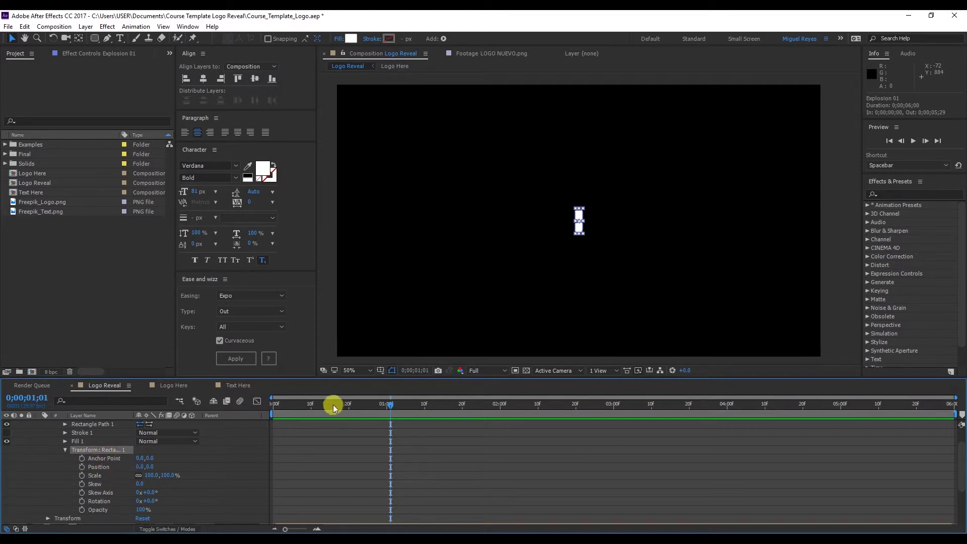
# Step: Add Scale and Position keyframes at 0:00 and at one second
pyautogui.moveTo(301, 406); pyautogui.dragTo(267, 409)
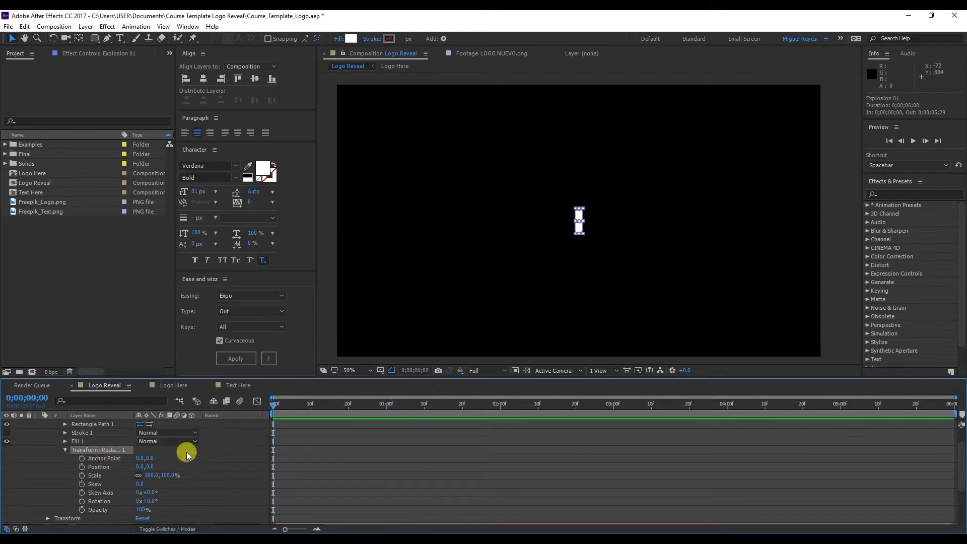
pyautogui.click(82, 475)
pyautogui.click(82, 467)
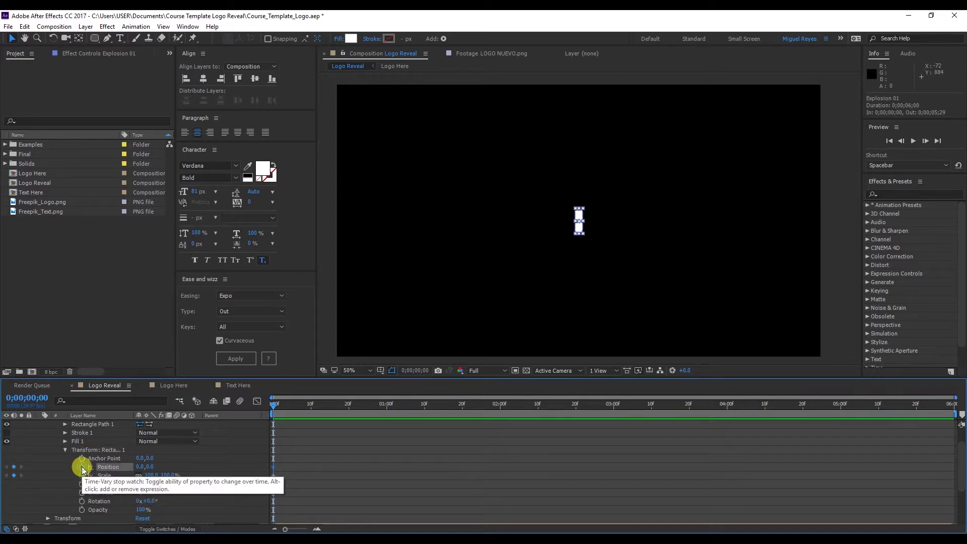
pyautogui.moveTo(362, 405); pyautogui.dragTo(385, 407)
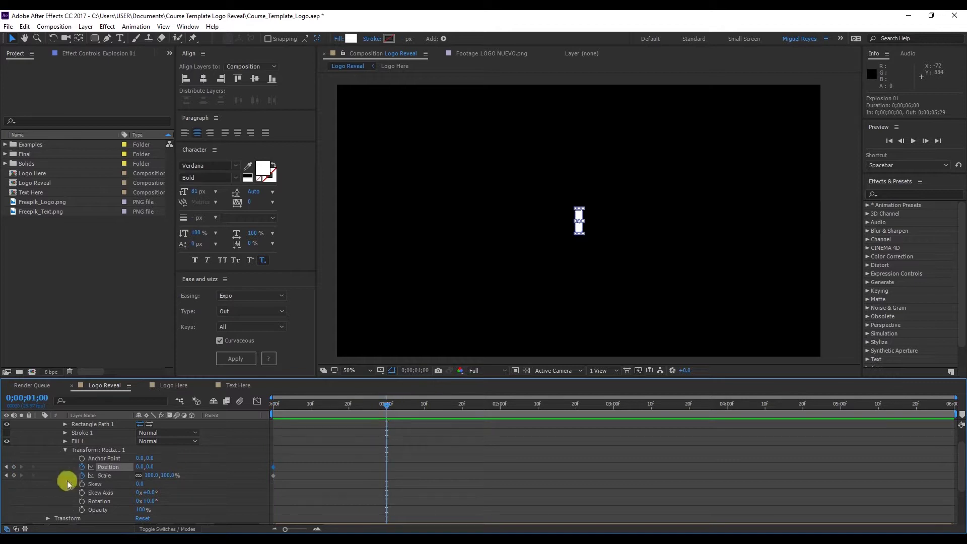
pyautogui.click(14, 466)
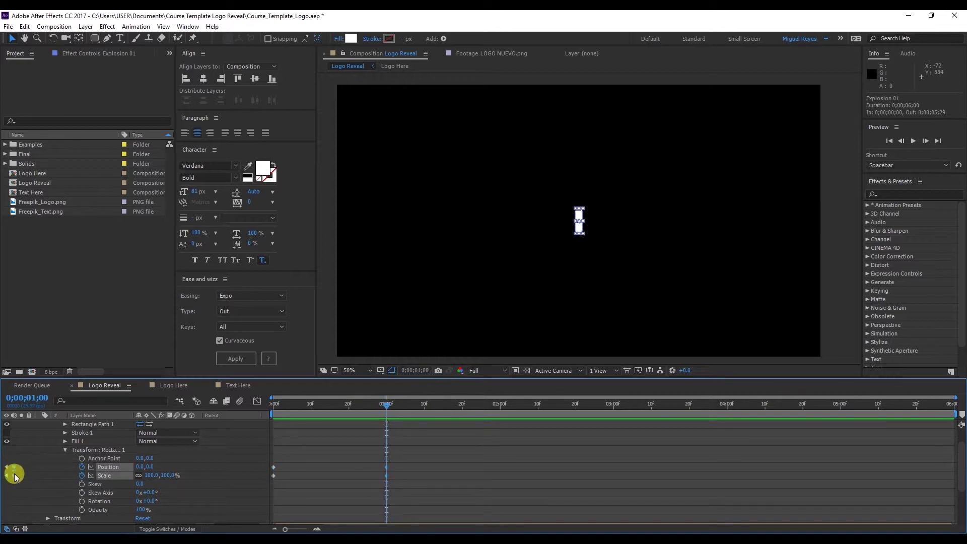
pyautogui.click(13, 475)
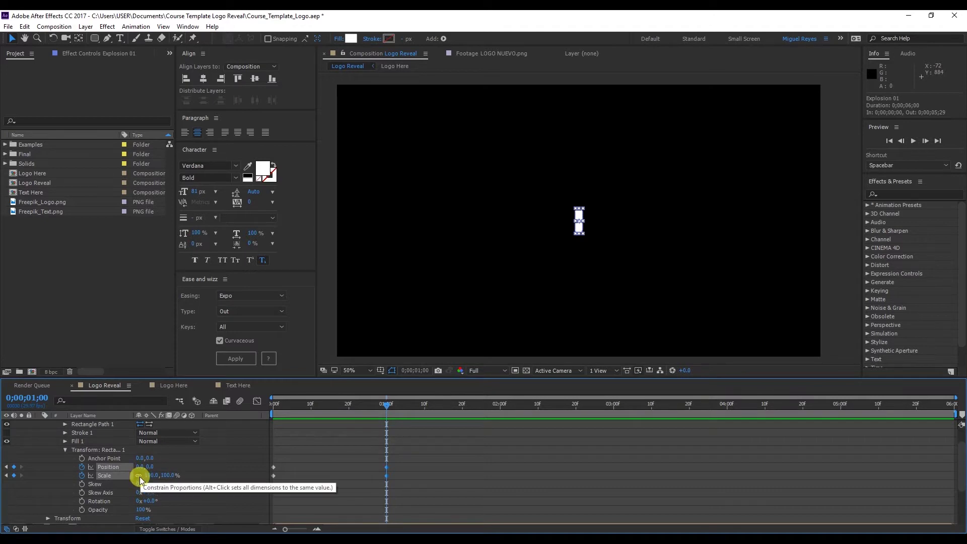
# Step: At one second, unlink Scale and set it to 100, 0, then raise Position Y upward
pyautogui.click(138, 474)
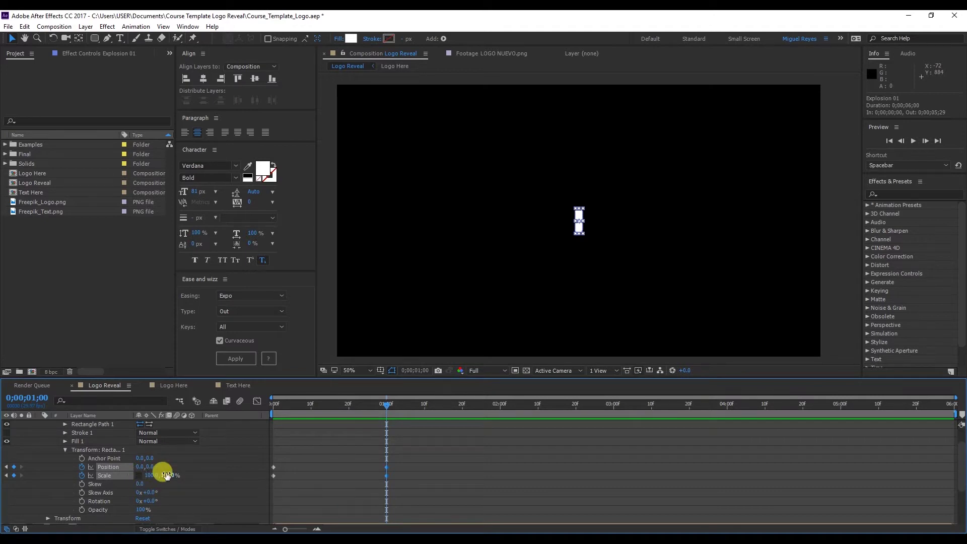
pyautogui.click(167, 474)
pyautogui.write('0')
pyautogui.press('Return')
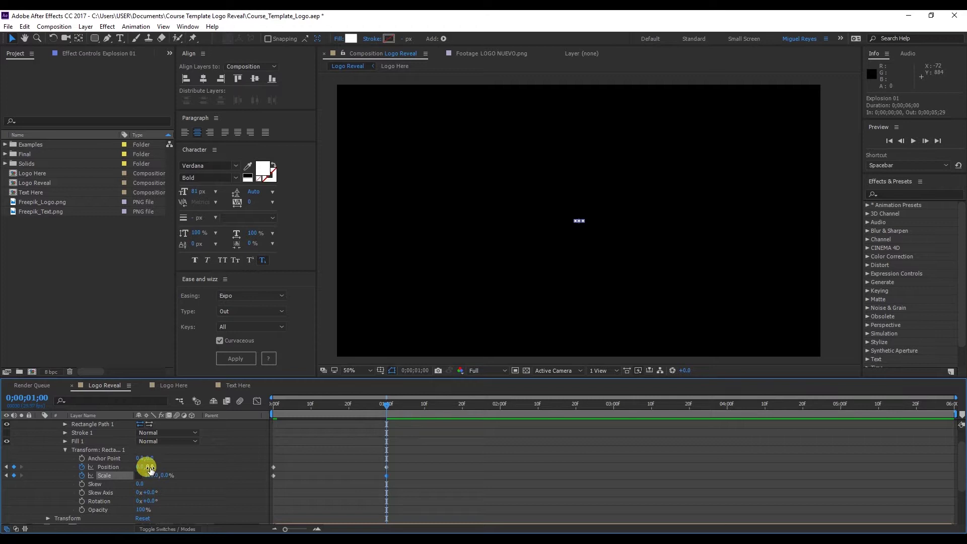
pyautogui.moveTo(150, 469); pyautogui.dragTo(75, 473)
pyautogui.moveTo(152, 470); pyautogui.dragTo(386, 442)
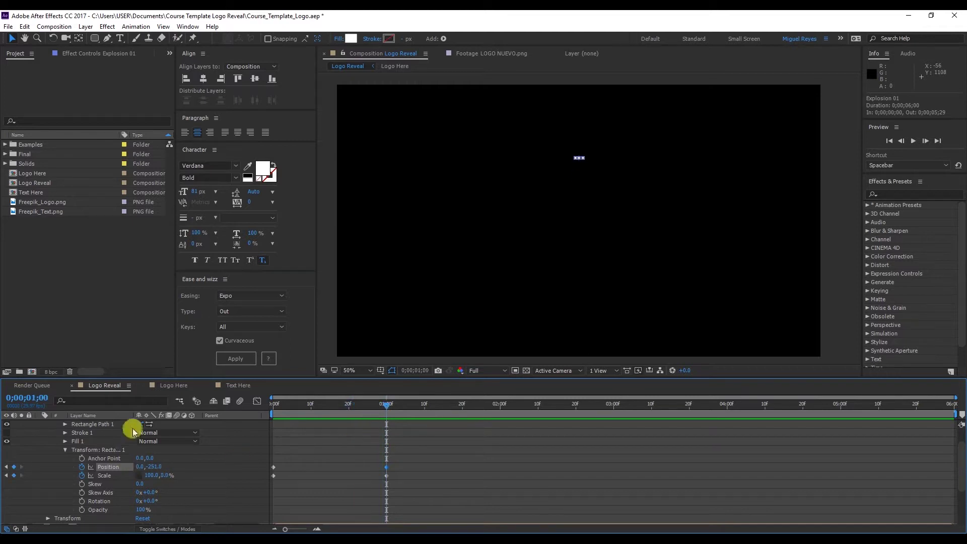
pyautogui.click(152, 467)
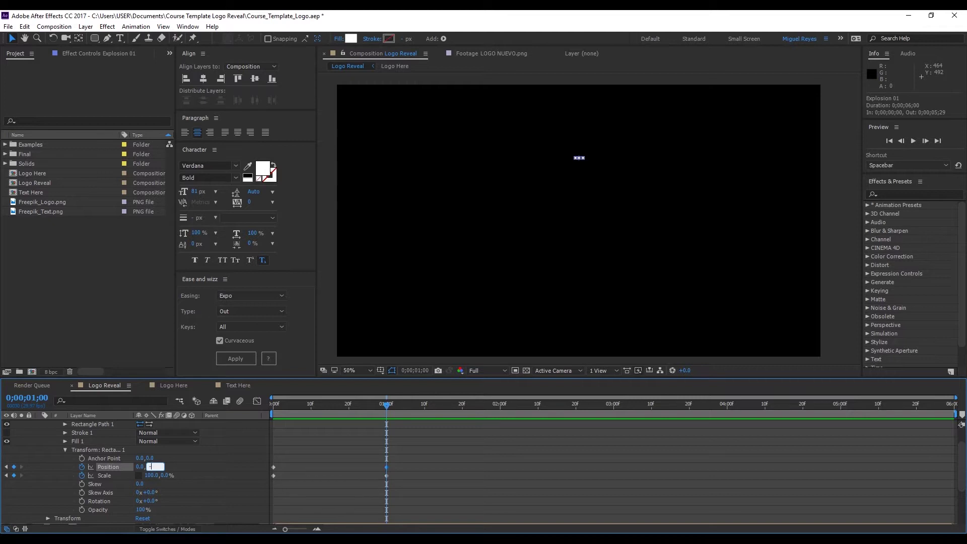
# Step: Set Position Y to -380 and preview the animation from the start
pyautogui.press('Return')
pyautogui.click(285, 408)
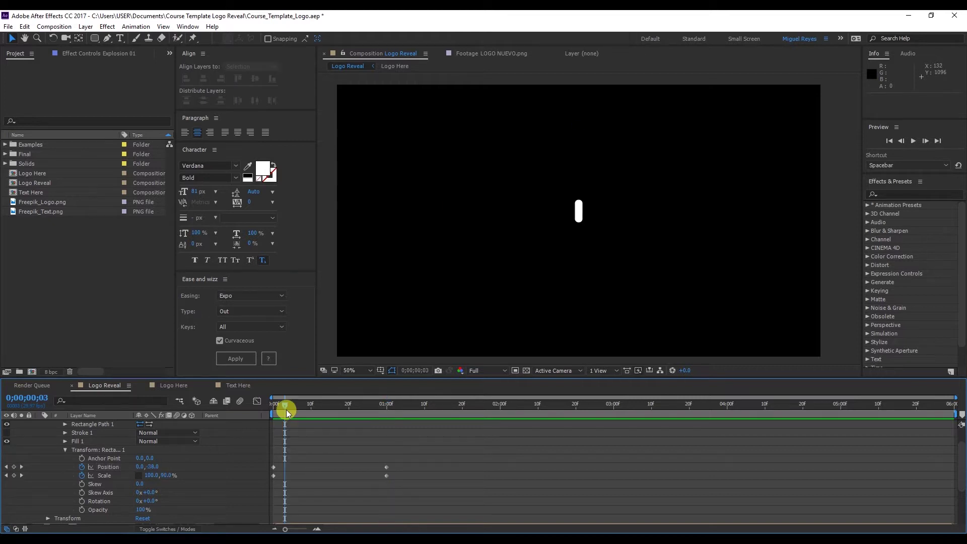
pyautogui.moveTo(289, 403); pyautogui.dragTo(271, 406)
pyautogui.press('space')
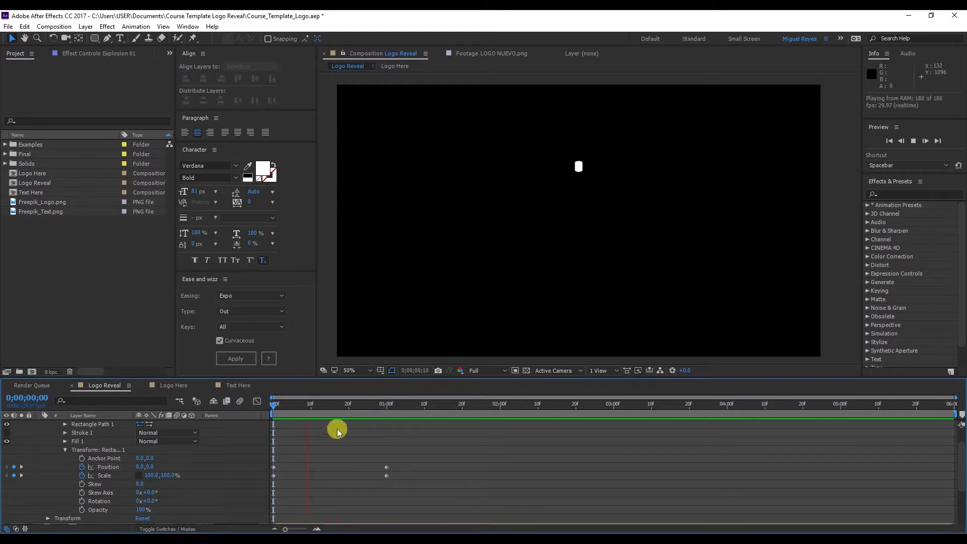
pyautogui.press('space')
# Step: Apply Easy Ease to the selected Position and Scale keyframes
pyautogui.click(329, 403)
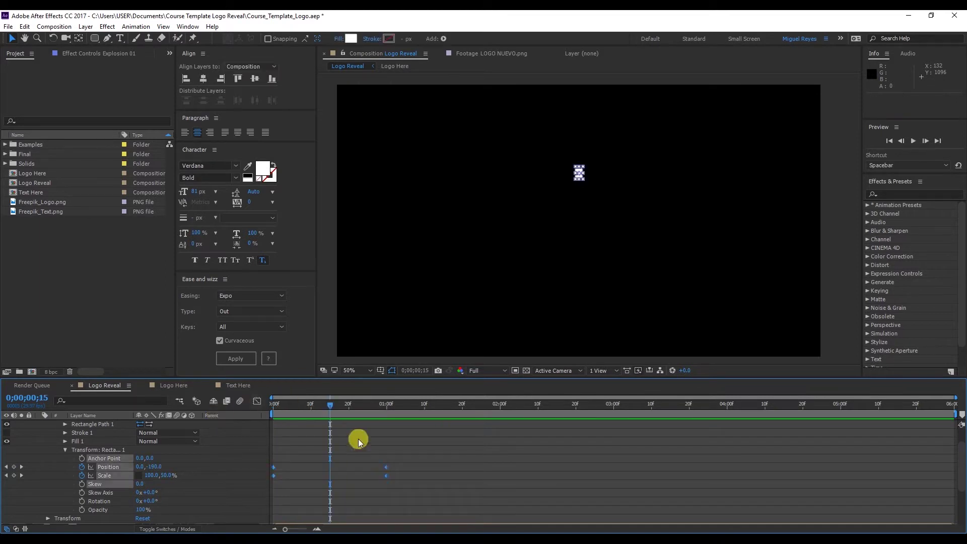
pyautogui.click(357, 438)
pyautogui.moveTo(412, 440); pyautogui.dragTo(264, 489)
pyautogui.rightClick(273, 476)
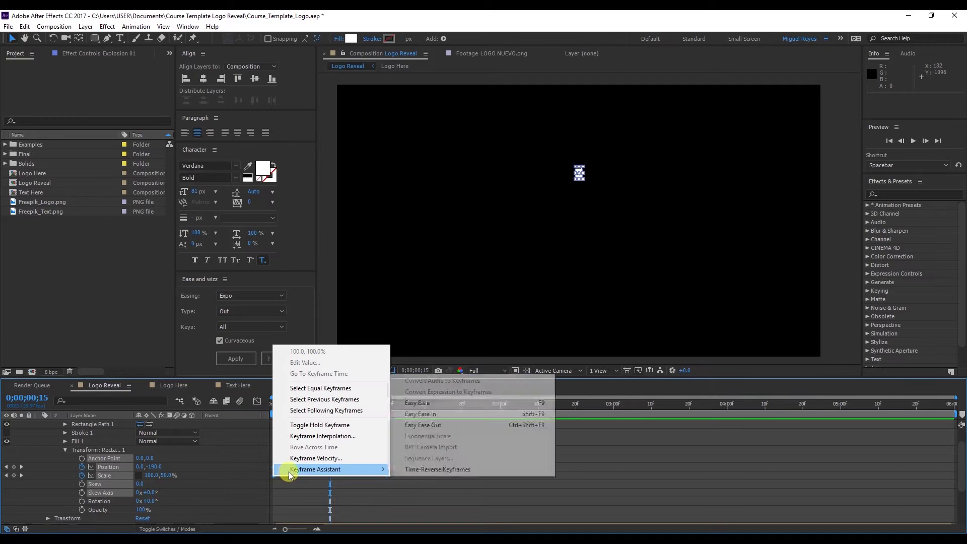
pyautogui.moveTo(289, 470)
pyautogui.click(454, 403)
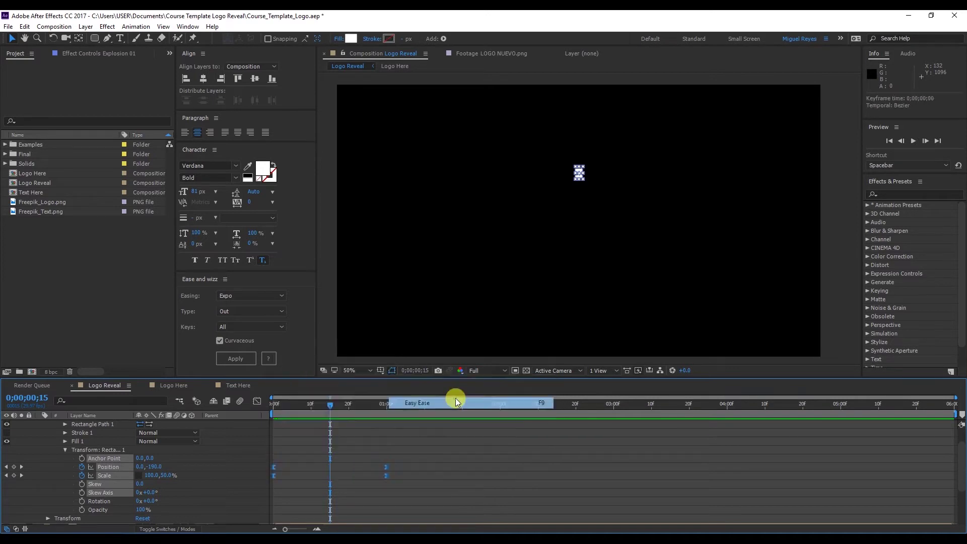
pyautogui.moveTo(325, 405)
pyautogui.mouseDown()
pyautogui.moveTo(253, 409)
pyautogui.moveTo(337, 425)
pyautogui.moveTo(316, 403)
pyautogui.moveTo(323, 405)
pyautogui.mouseUp()
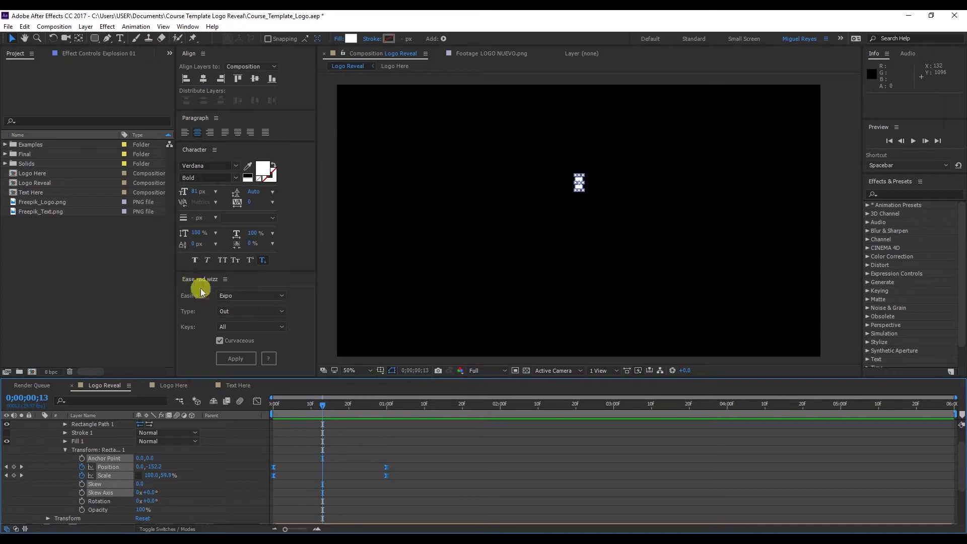
# Step: Apply an Expo Out ease to Position and Scale in Ease and Wizz and preview
pyautogui.click(197, 453)
pyautogui.click(110, 468)
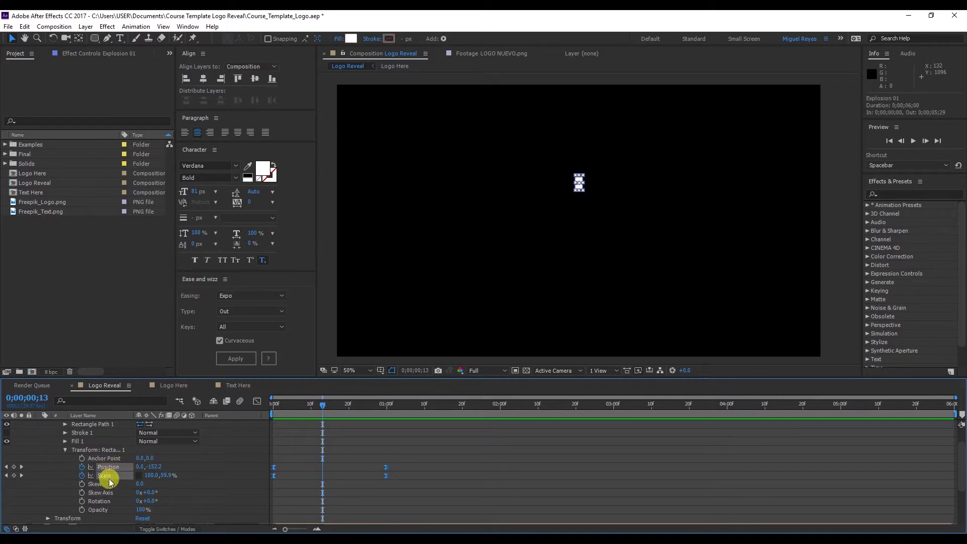
pyautogui.click(225, 296)
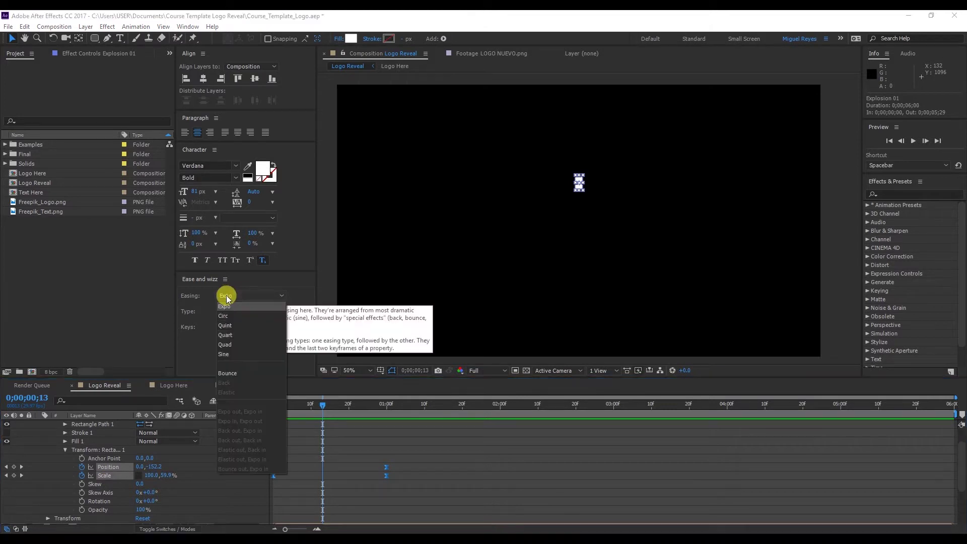
pyautogui.click(235, 306)
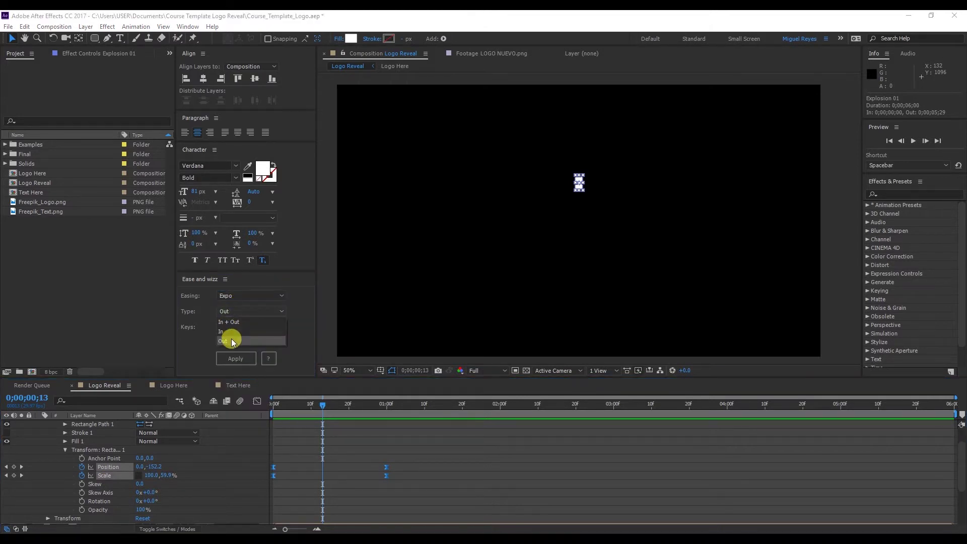
pyautogui.click(231, 341)
pyautogui.click(235, 358)
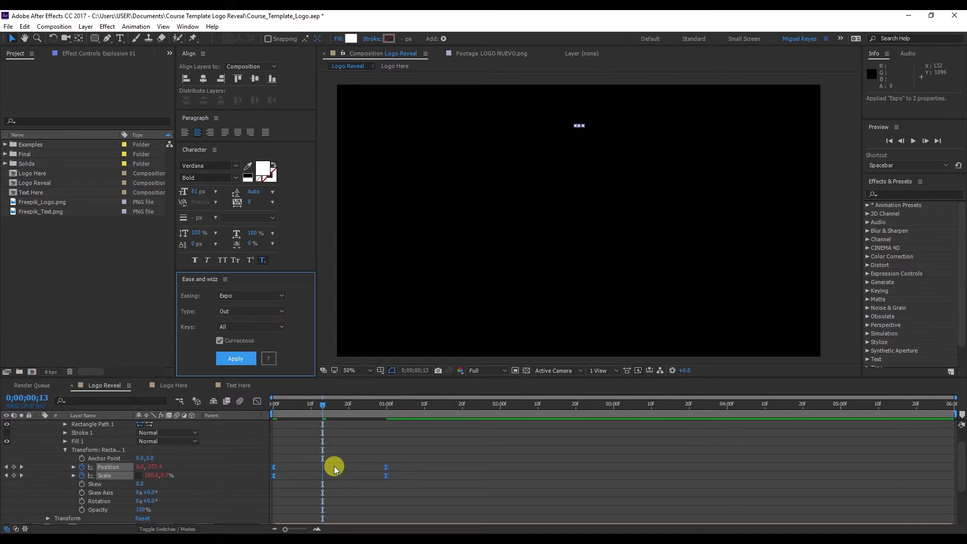
pyautogui.click(294, 406)
pyautogui.press('space')
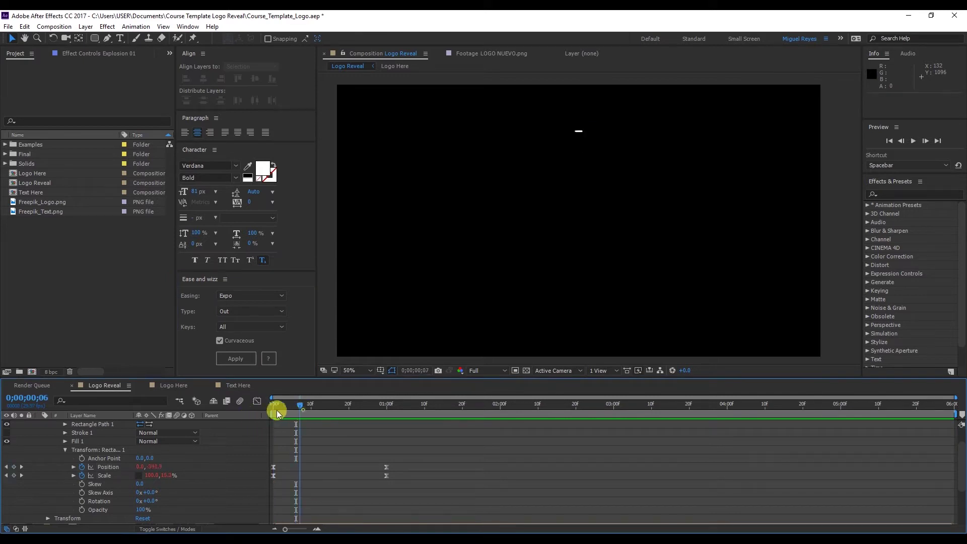
pyautogui.moveTo(283, 409)
pyautogui.mouseDown()
pyautogui.moveTo(313, 406)
pyautogui.moveTo(286, 413)
pyautogui.mouseUp()
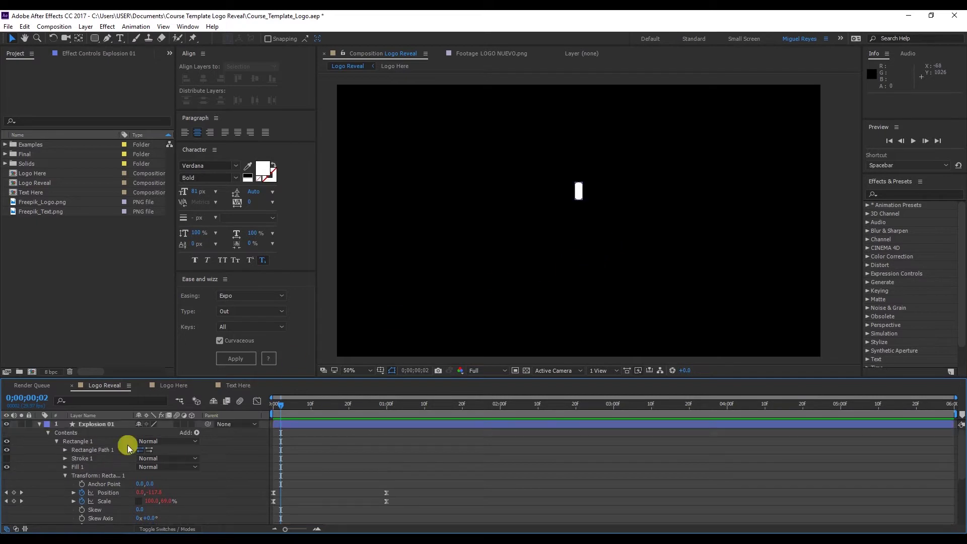
# Step: Add a Repeater to Explosion 01's contents, producing three rectangle copies
pyautogui.click(104, 448)
pyautogui.scroll(2, 174, 449)
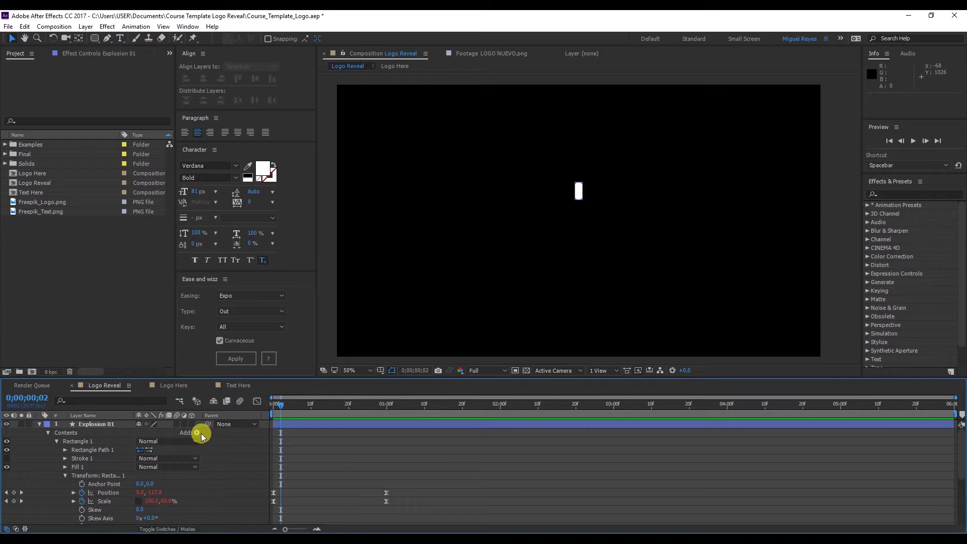
pyautogui.click(196, 433)
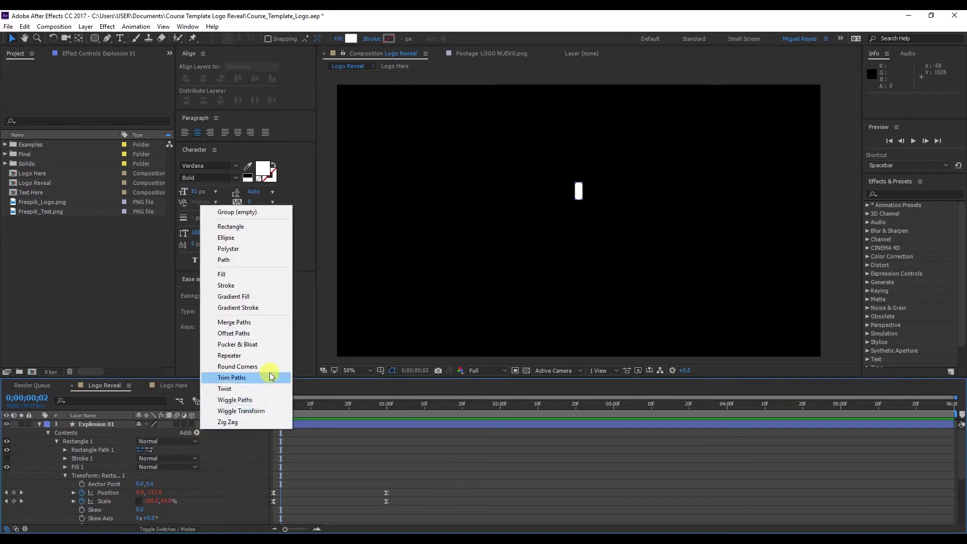
pyautogui.click(264, 355)
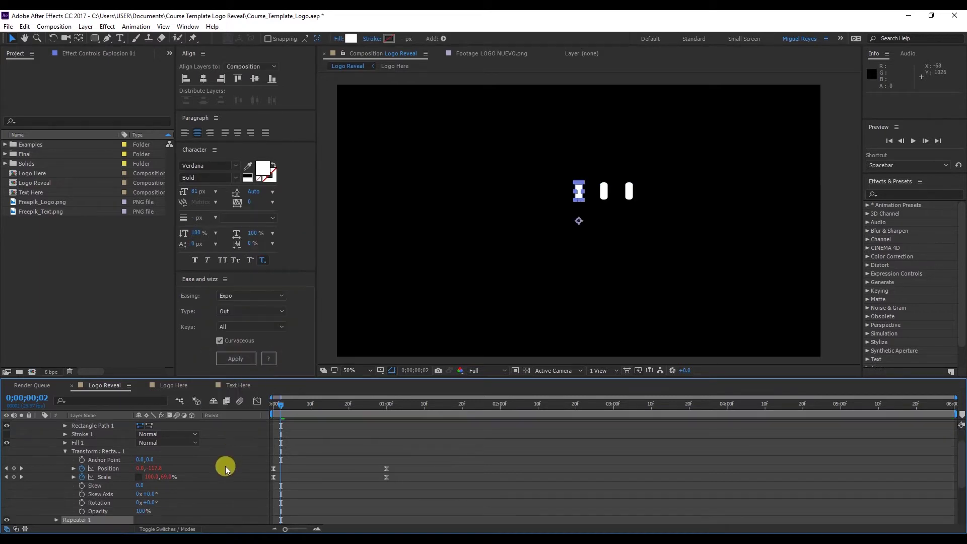
pyautogui.scroll(-3, 224, 466)
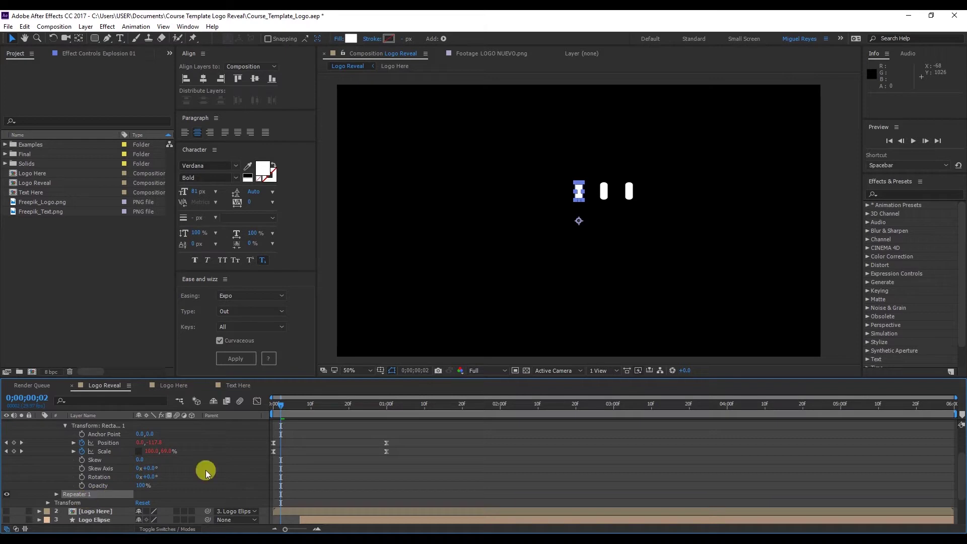
pyautogui.moveTo(274, 406)
pyautogui.mouseDown()
pyautogui.moveTo(259, 408)
pyautogui.moveTo(319, 405)
pyautogui.moveTo(296, 418)
pyautogui.moveTo(302, 413)
pyautogui.moveTo(284, 411)
pyautogui.mouseUp()
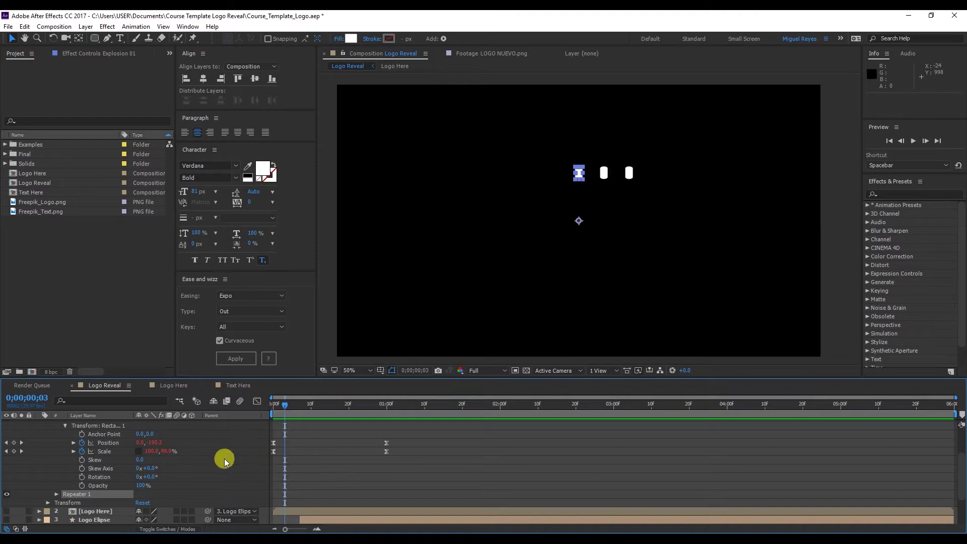
# Step: Expand Repeater 1 and Transform: Repeater 1, then launch Windows Calculator
pyautogui.click(56, 494)
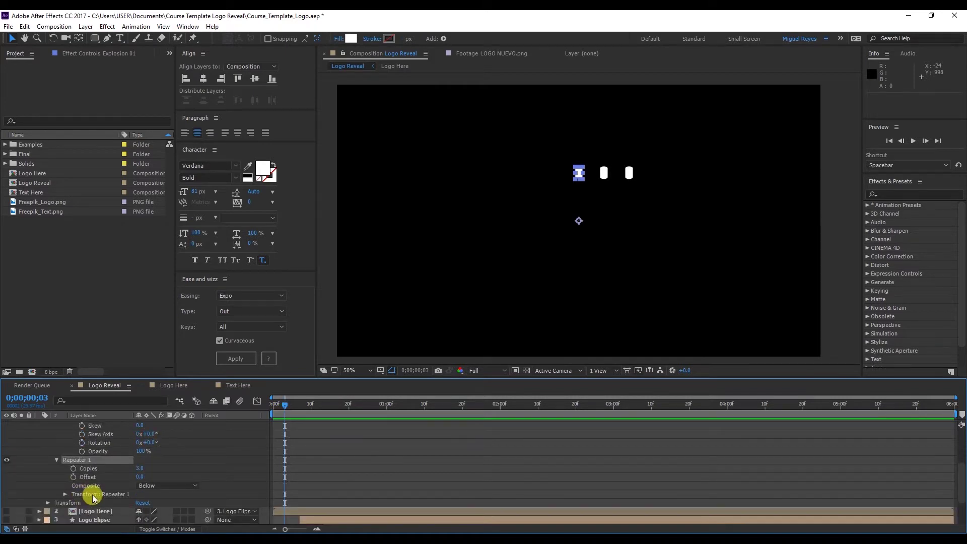
pyautogui.click(92, 496)
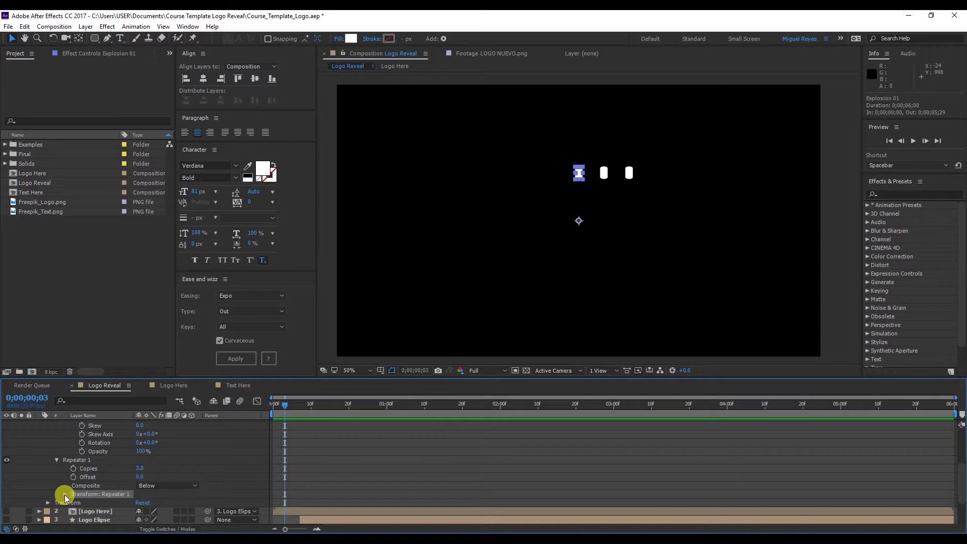
pyautogui.click(65, 494)
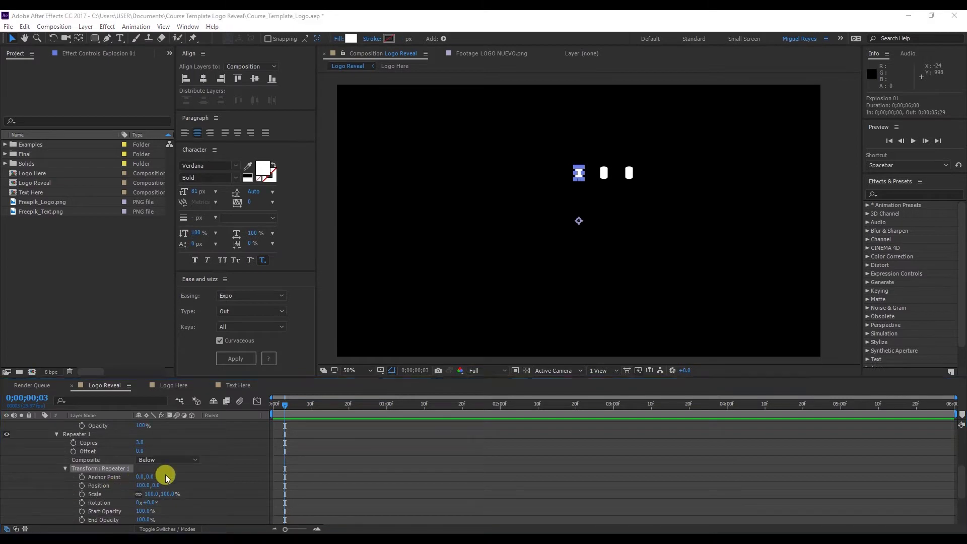
pyautogui.press('XF86Calculator')
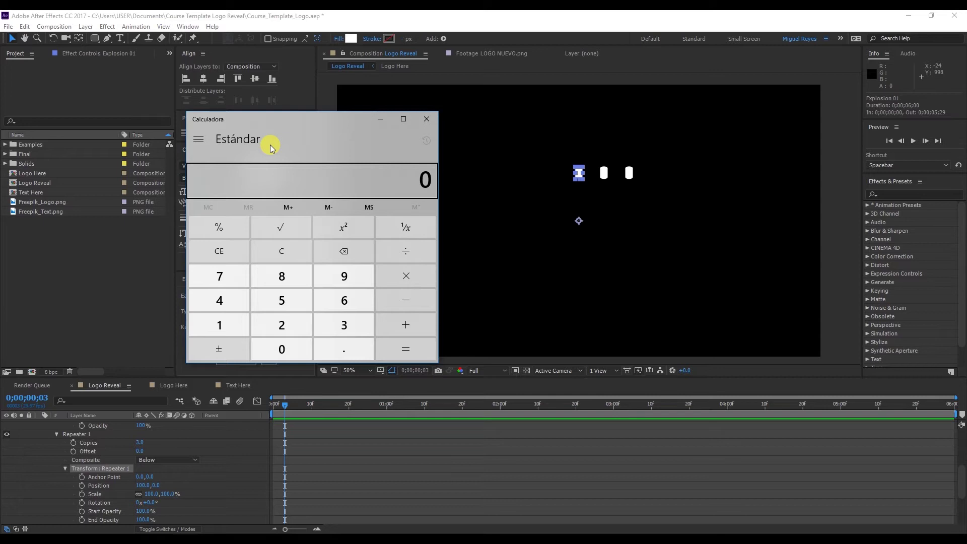
# Step: Compute 360 ÷ 8 = 45 in Calculator and return to After Effects
pyautogui.write('360')
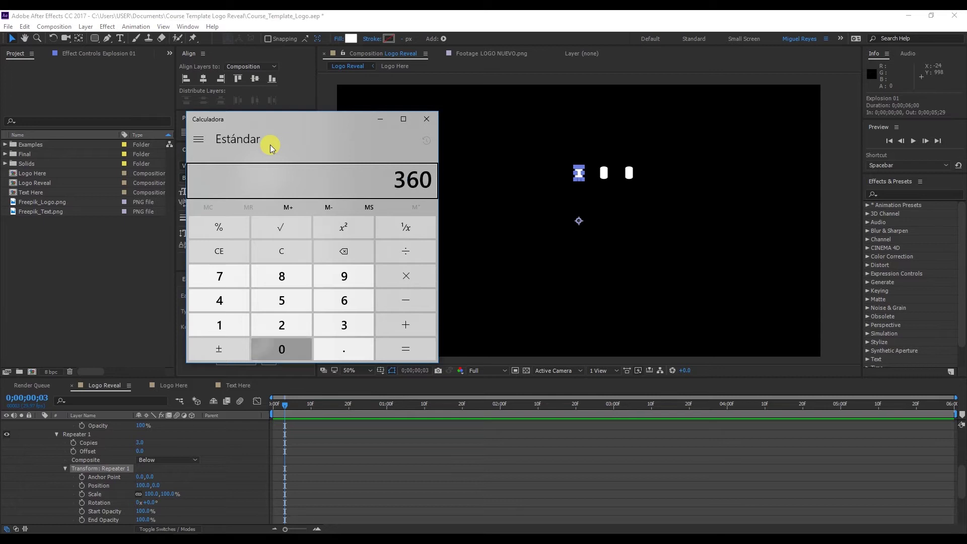
pyautogui.press('/')
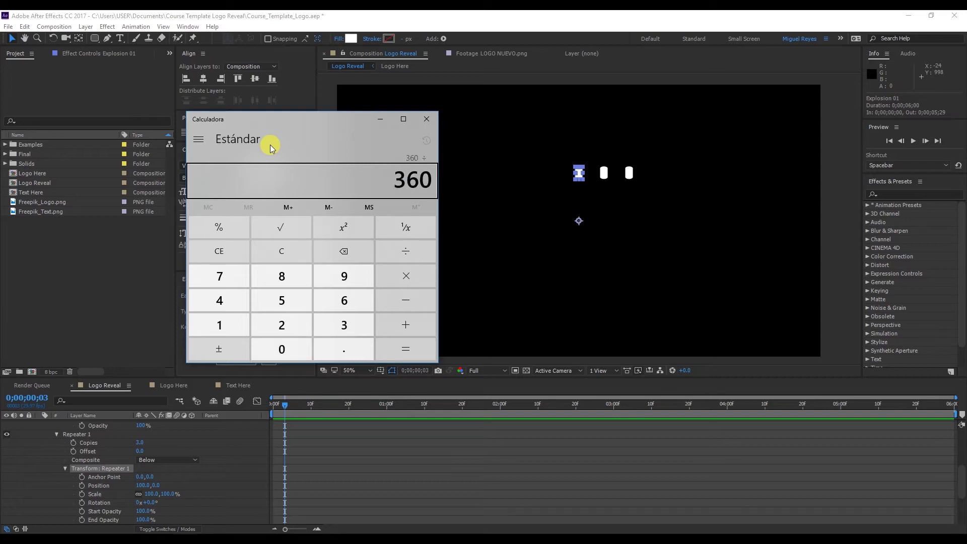
pyautogui.write('8')
pyautogui.press('Return')
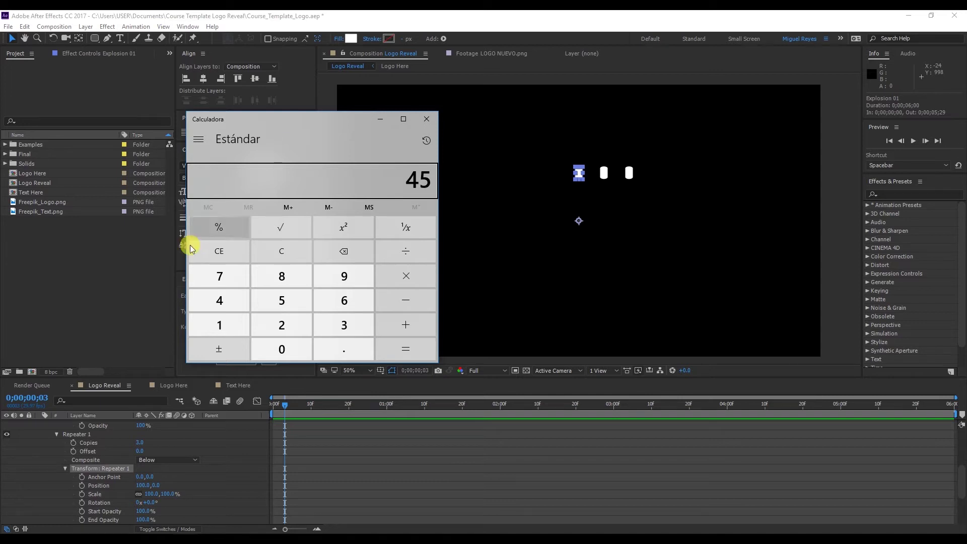
pyautogui.click(188, 475)
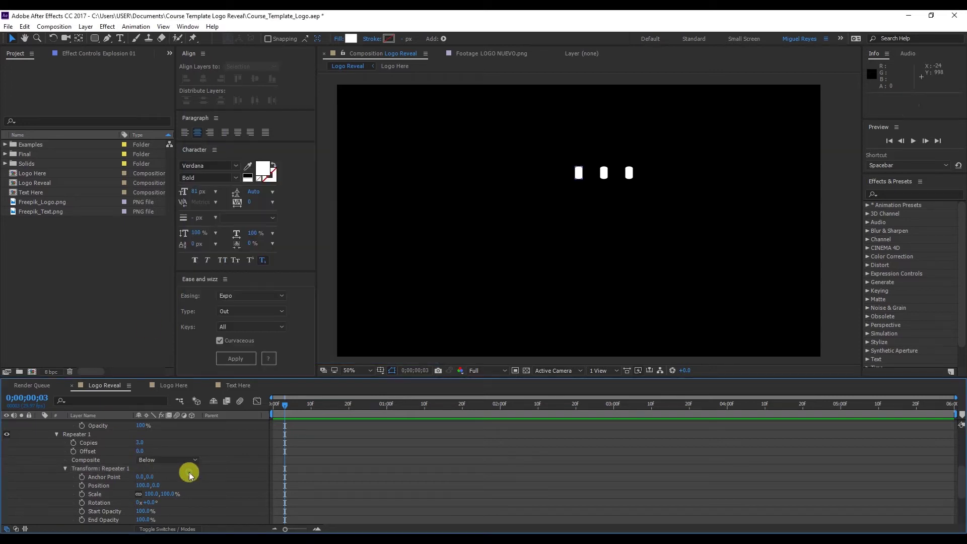
# Step: Set the Repeater's Rotation to 45° and its Position offset to 0, 0
pyautogui.click(148, 502)
pyautogui.write('45')
pyautogui.press('Return')
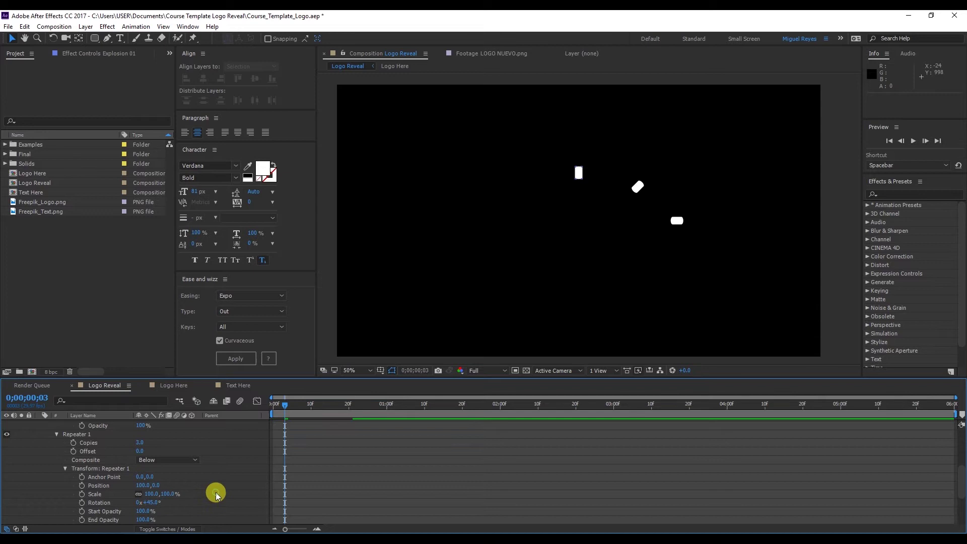
pyautogui.click(144, 485)
pyautogui.write('0')
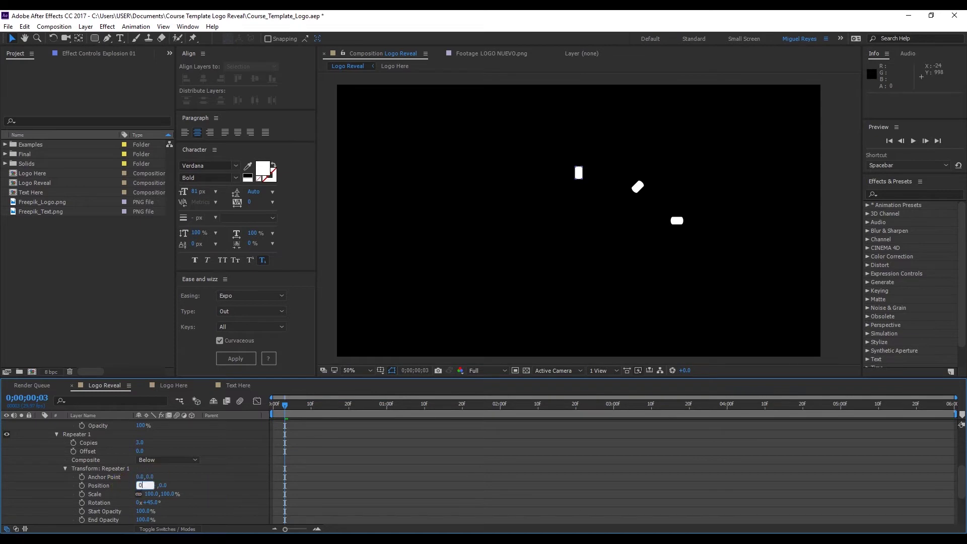
pyautogui.press('Return')
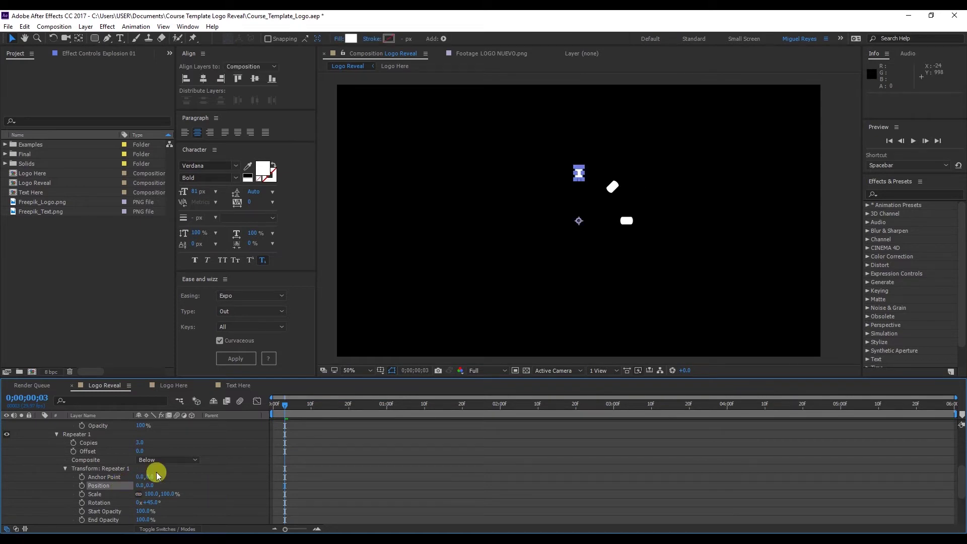
# Step: Set the Repeater to 8 copies and preview the burst
pyautogui.click(204, 469)
pyautogui.scroll(1, 163, 466)
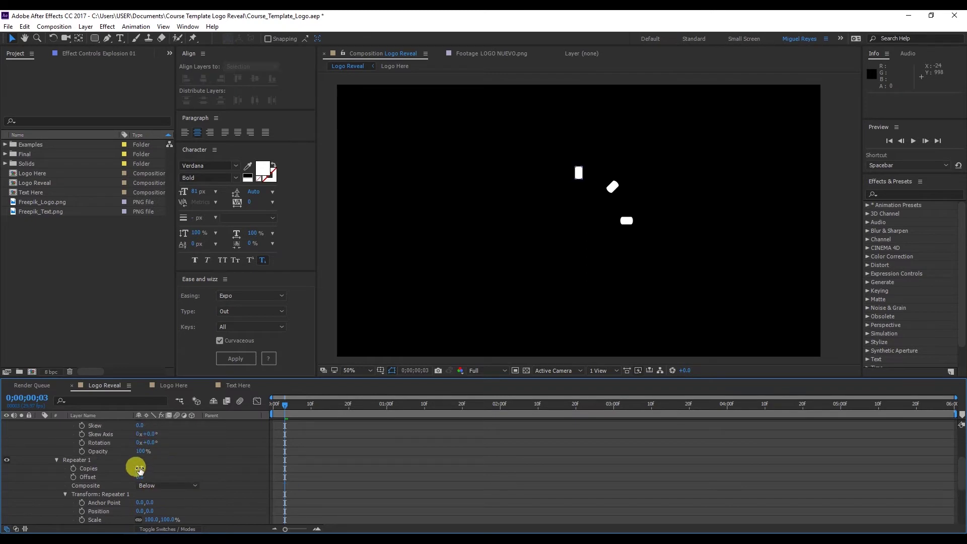
pyautogui.click(139, 469)
pyautogui.press('Return')
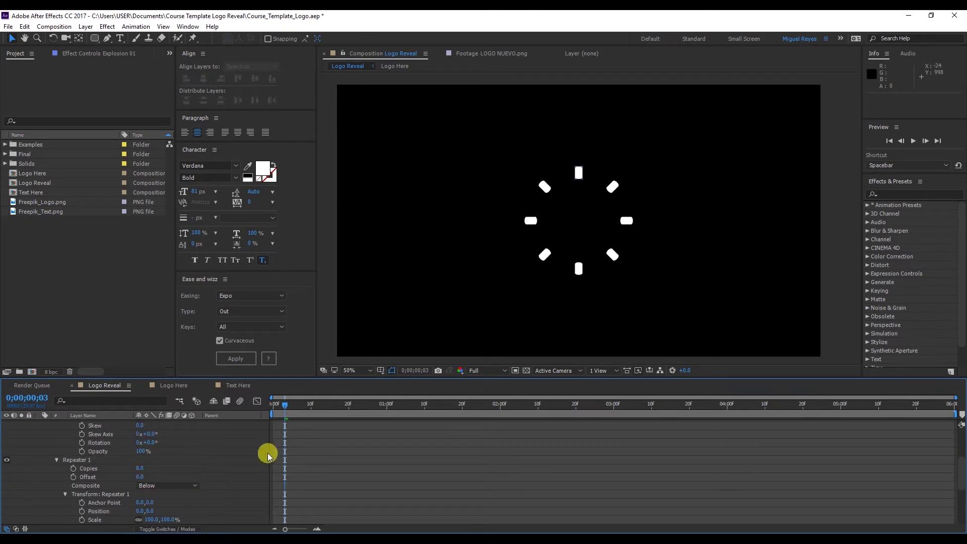
pyautogui.scroll(-1, 349, 455)
pyautogui.moveTo(285, 406); pyautogui.dragTo(270, 412)
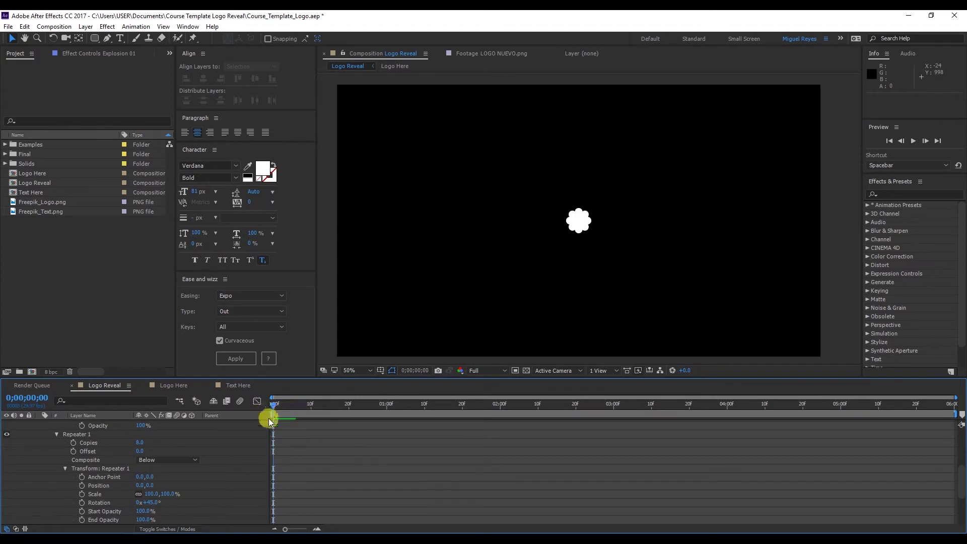
pyautogui.scroll(5, 334, 443)
pyautogui.scroll(-1, 322, 440)
pyautogui.press('space')
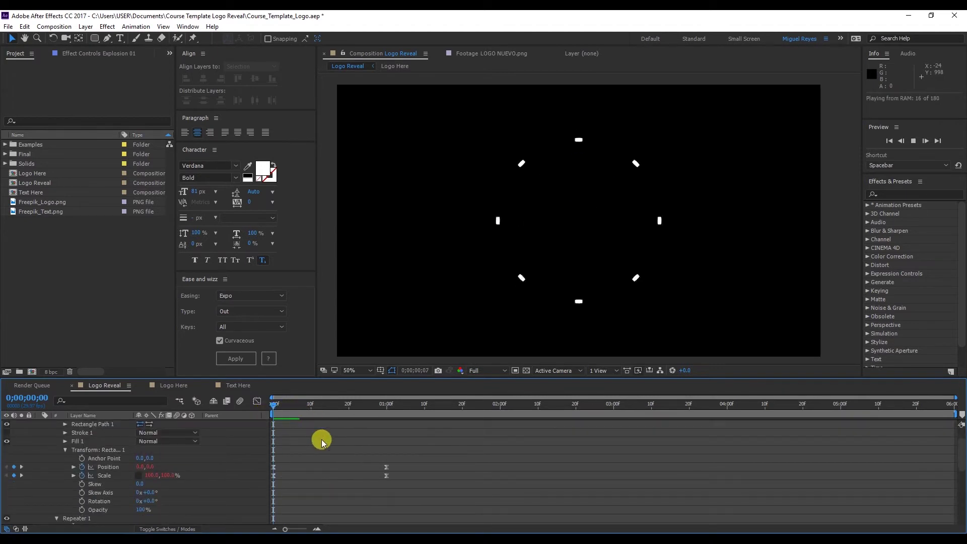
pyautogui.moveTo(302, 410); pyautogui.dragTo(267, 410)
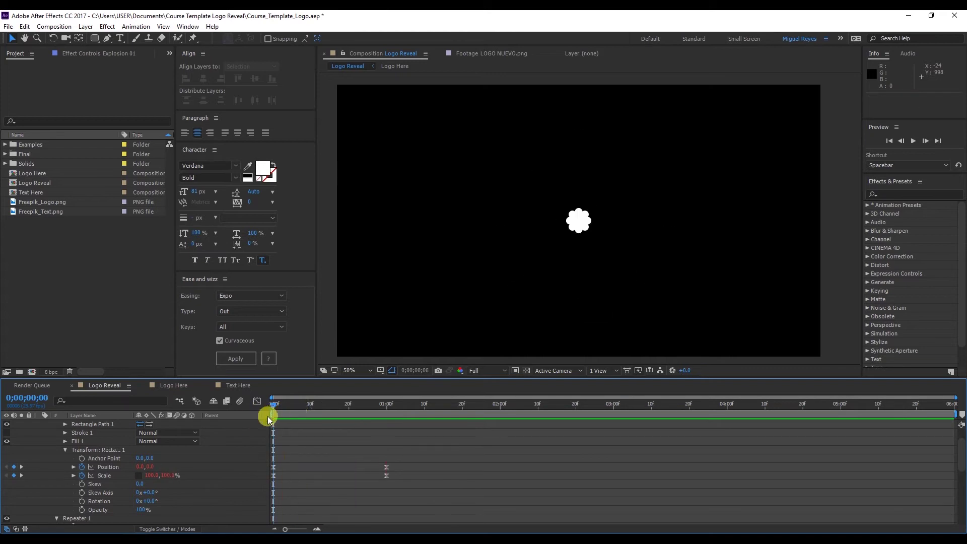
pyautogui.scroll(-1, 296, 445)
# Step: Push the rays outward by setting the rectangle's Anchor Point to 0, 150, then scrub
pyautogui.scroll(1, 255, 455)
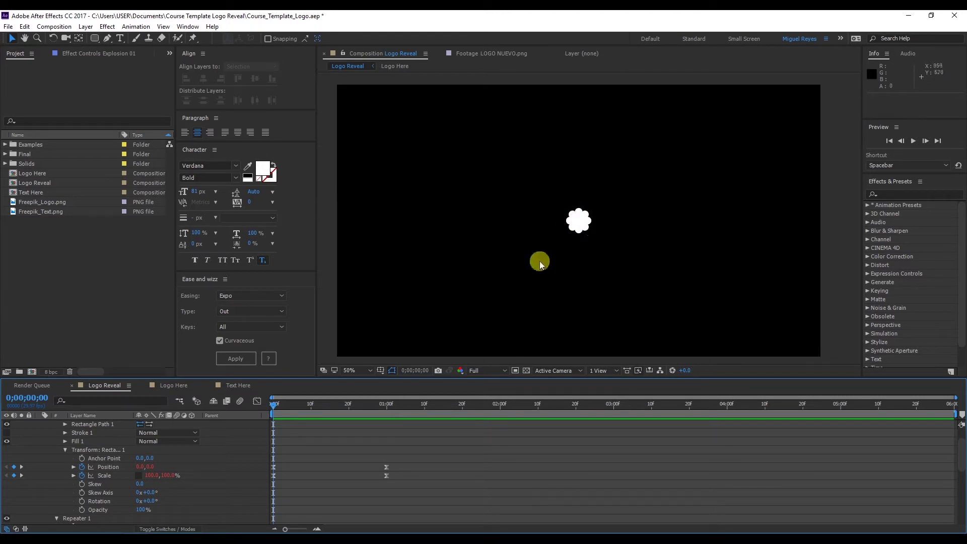
pyautogui.moveTo(150, 458)
pyautogui.mouseDown()
pyautogui.moveTo(188, 453)
pyautogui.moveTo(166, 463)
pyautogui.mouseUp()
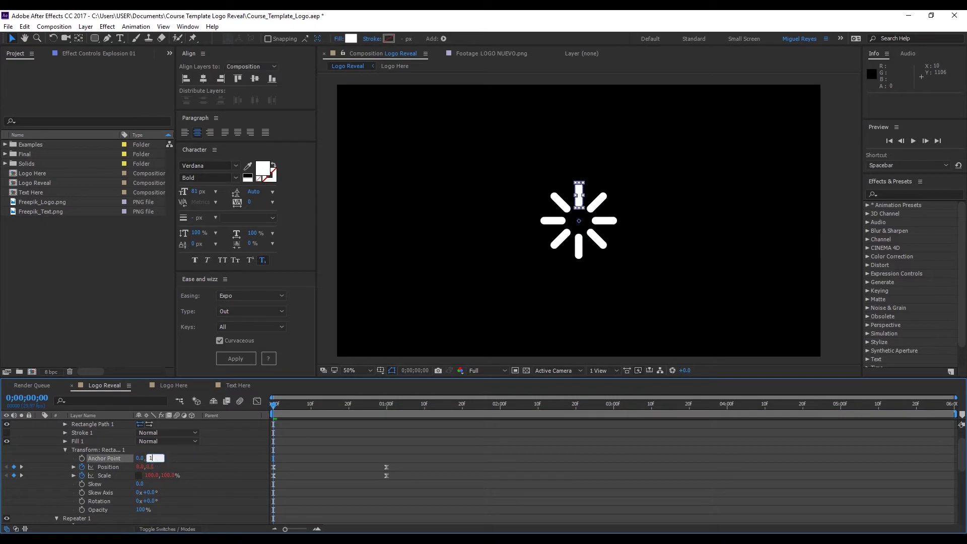
pyautogui.press('Return')
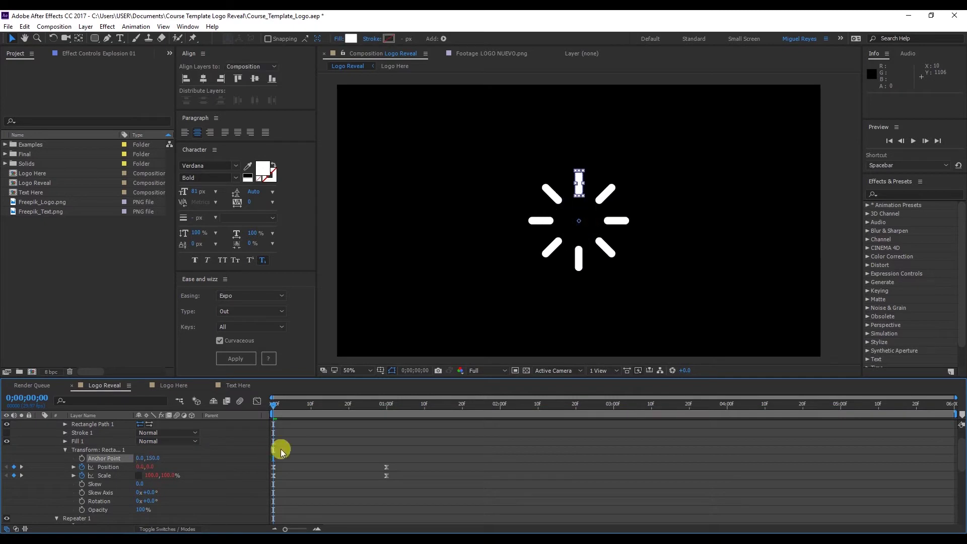
pyautogui.moveTo(290, 405)
pyautogui.mouseDown()
pyautogui.moveTo(249, 407)
pyautogui.moveTo(295, 409)
pyautogui.moveTo(281, 409)
pyautogui.mouseUp()
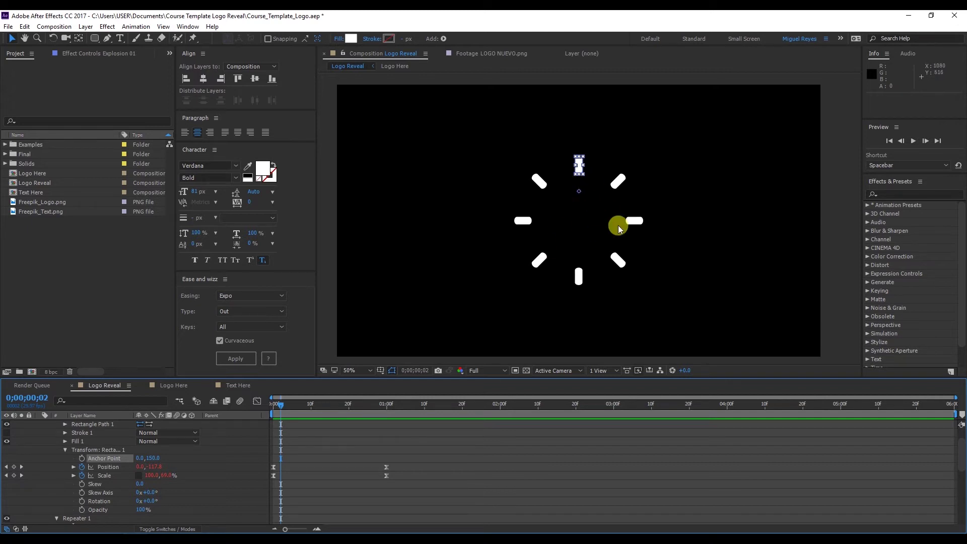
pyautogui.scroll(1, 386, 456)
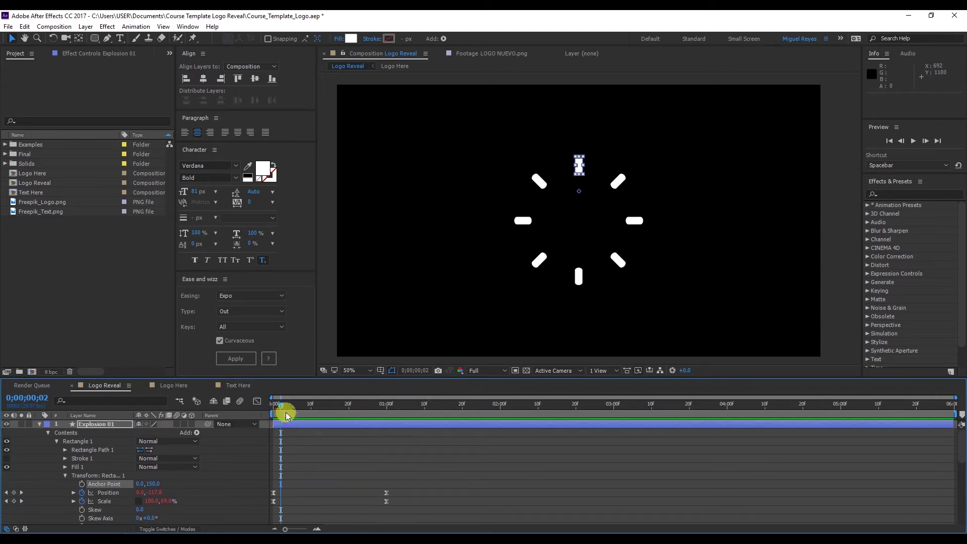
pyautogui.moveTo(282, 410); pyautogui.dragTo(239, 403)
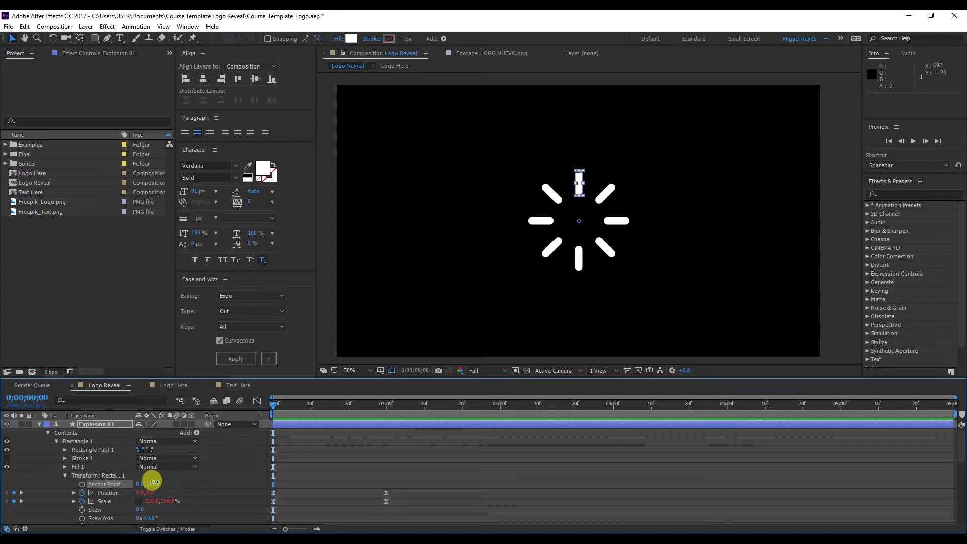
# Step: Re-enter the anchor point Y as 150 and preview the burst animation
pyautogui.moveTo(153, 482); pyautogui.dragTo(97, 487)
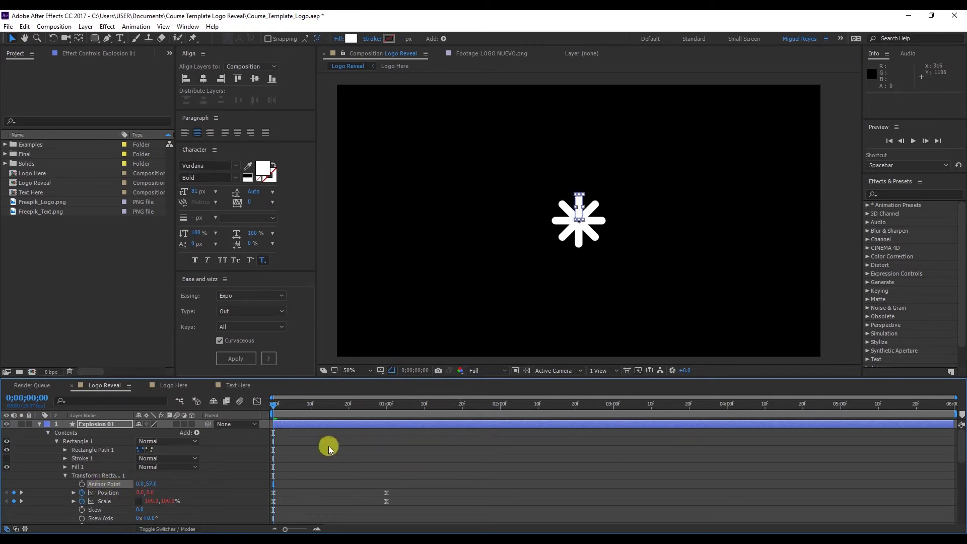
pyautogui.click(147, 483)
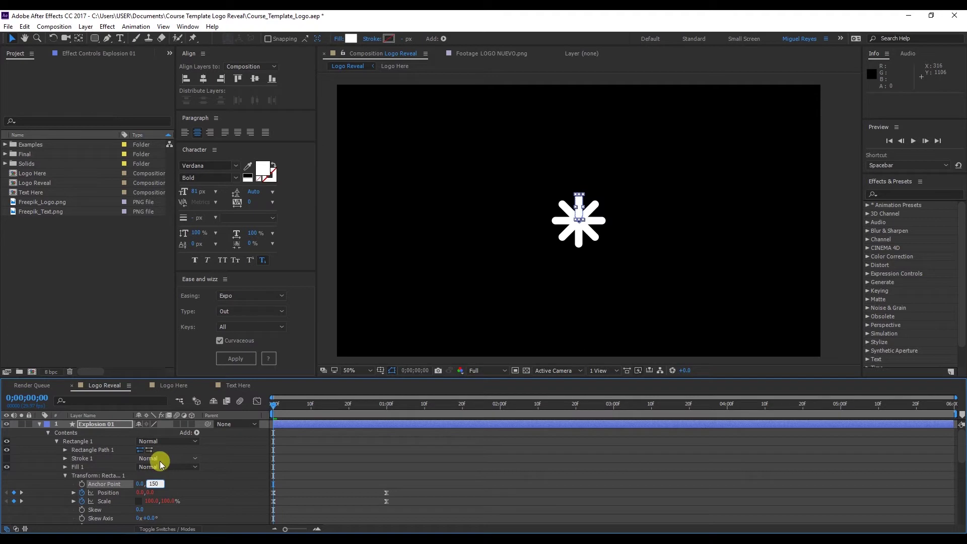
pyautogui.write('150')
pyautogui.press('Return')
pyautogui.click(288, 412)
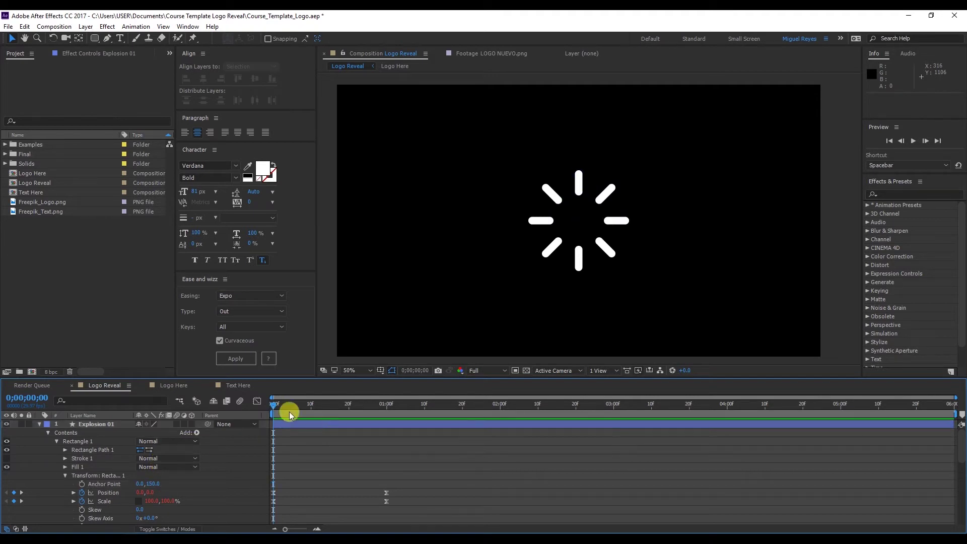
pyautogui.press('space')
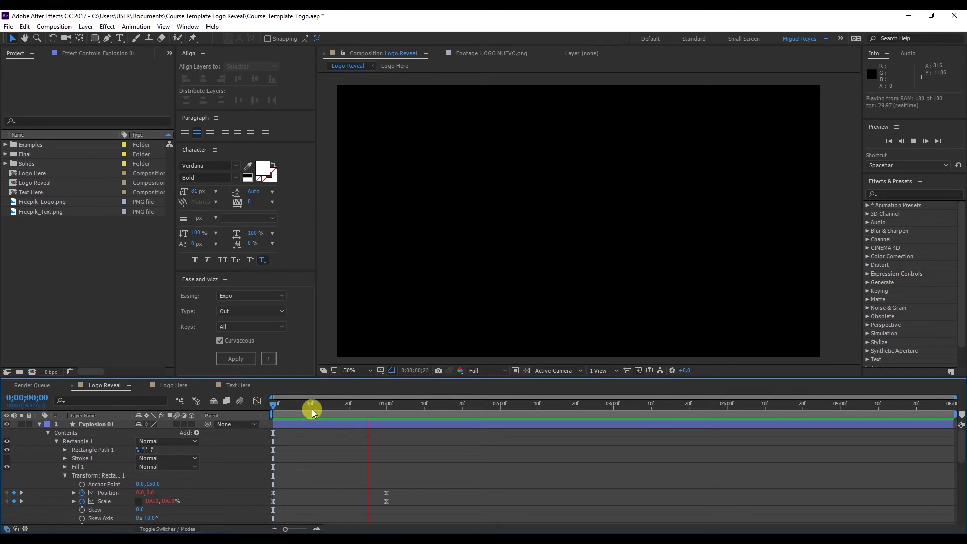
pyautogui.press('space')
pyautogui.click(346, 424)
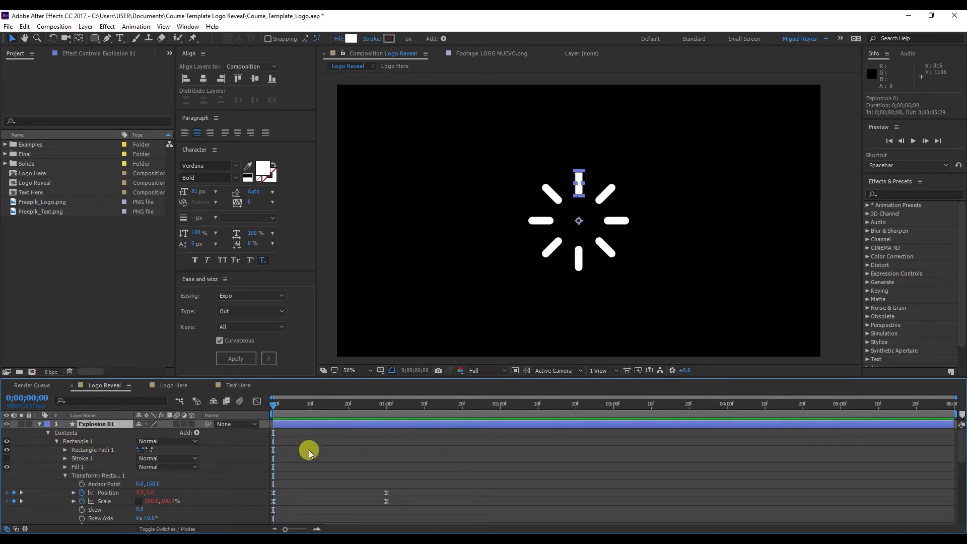
# Step: Move Explosion 01 just above Background and make all layers visible again
pyautogui.click(40, 425)
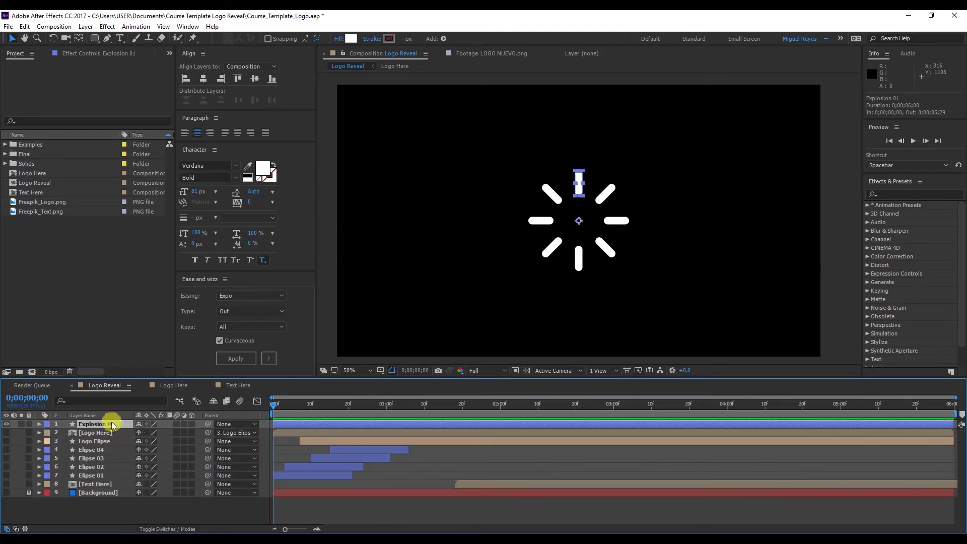
pyautogui.moveTo(109, 427); pyautogui.dragTo(118, 491)
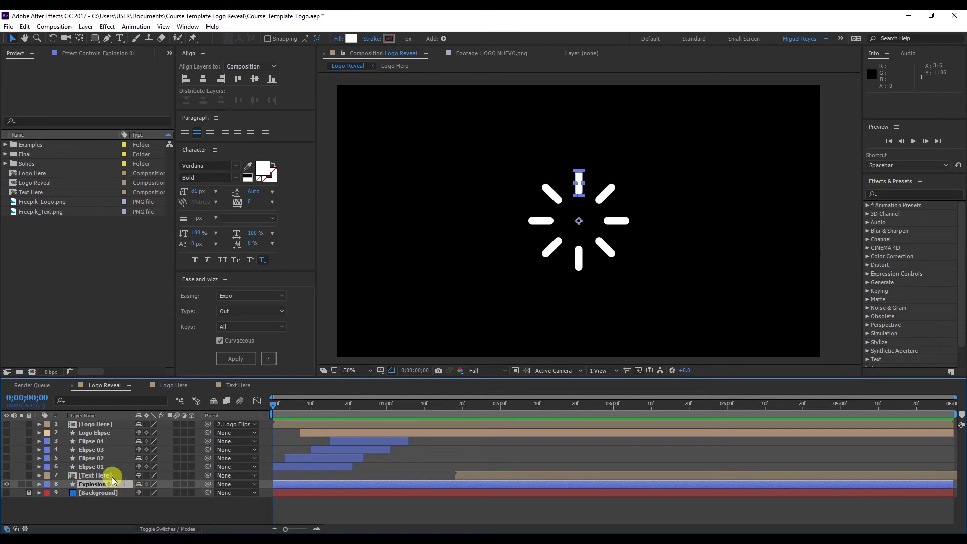
pyautogui.keyDown('alt'); pyautogui.click(6, 484); pyautogui.keyUp('alt')
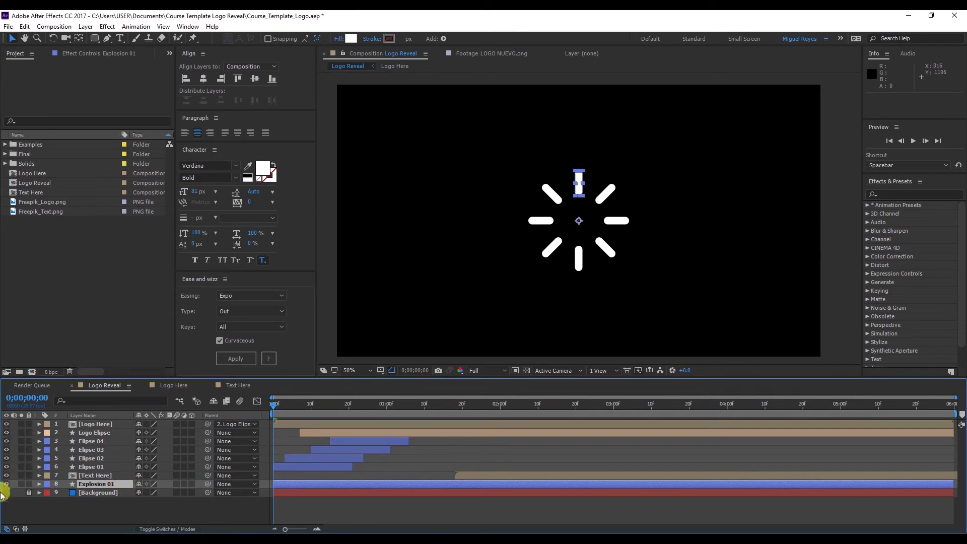
pyautogui.click(5, 493)
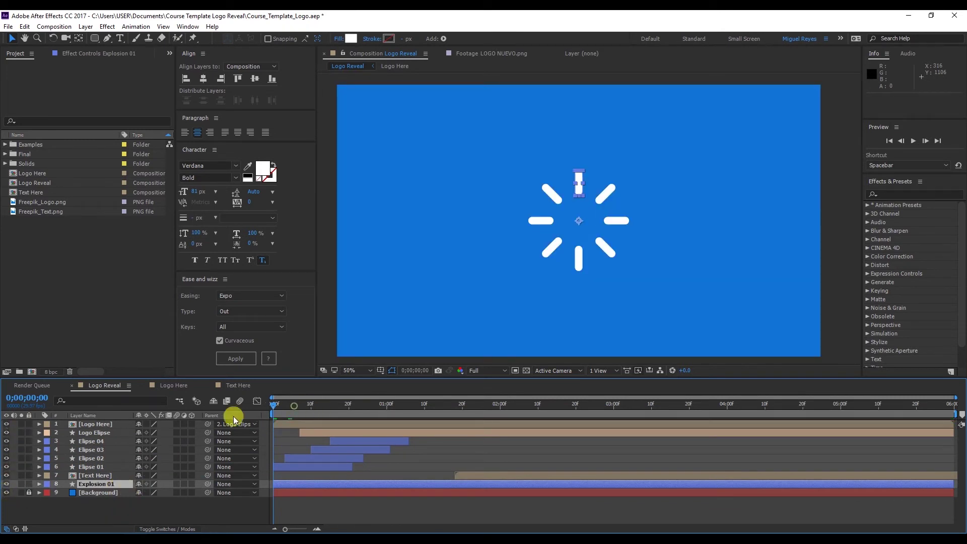
pyautogui.moveTo(326, 401); pyautogui.dragTo(282, 407)
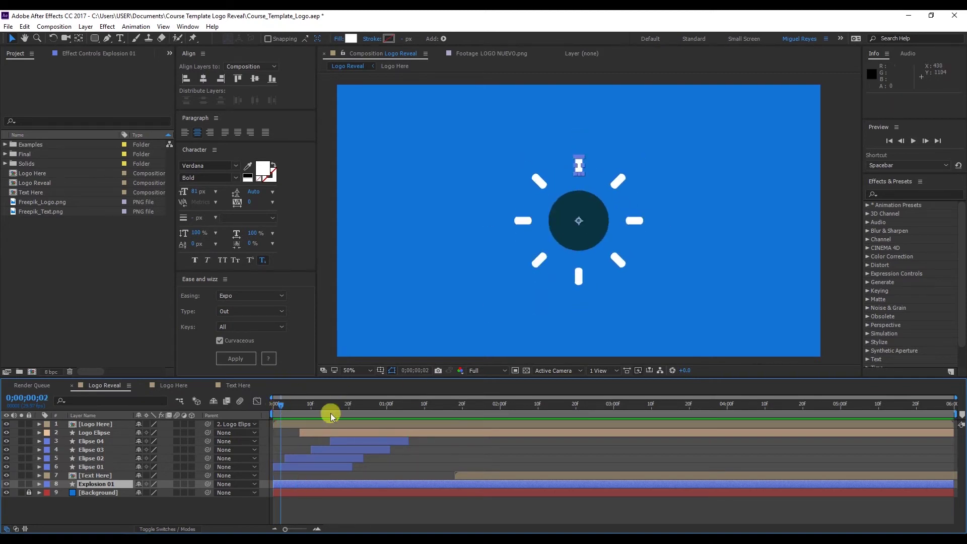
# Step: Move the Explosion 01 layer and its keyframes to start at frame 0;00;00;05
pyautogui.press('space')
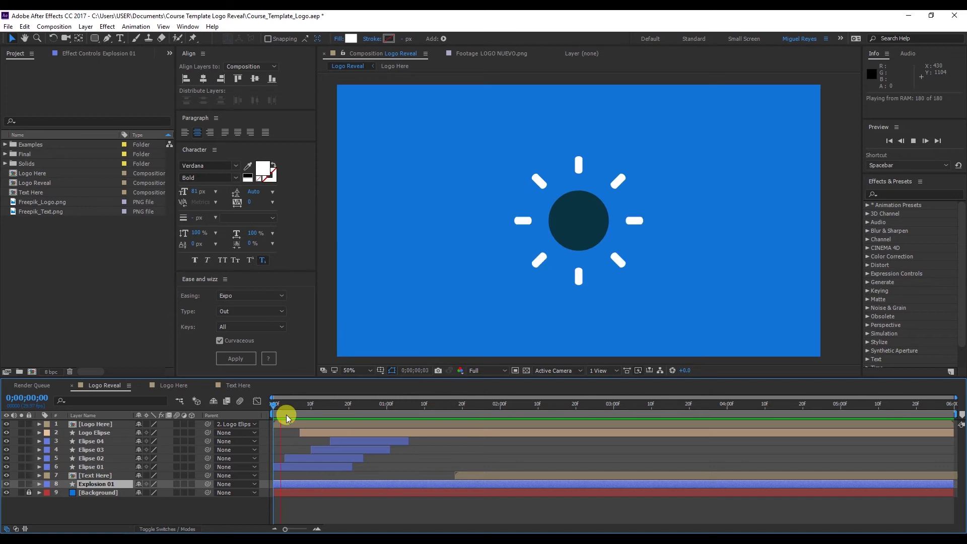
pyautogui.moveTo(296, 418)
pyautogui.mouseDown()
pyautogui.moveTo(281, 405)
pyautogui.moveTo(299, 411)
pyautogui.mouseUp()
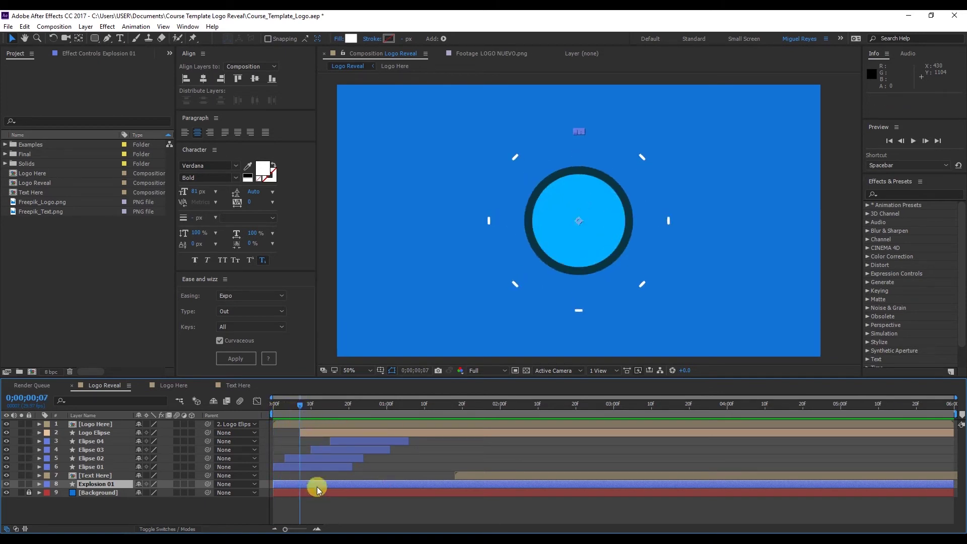
pyautogui.press('u')
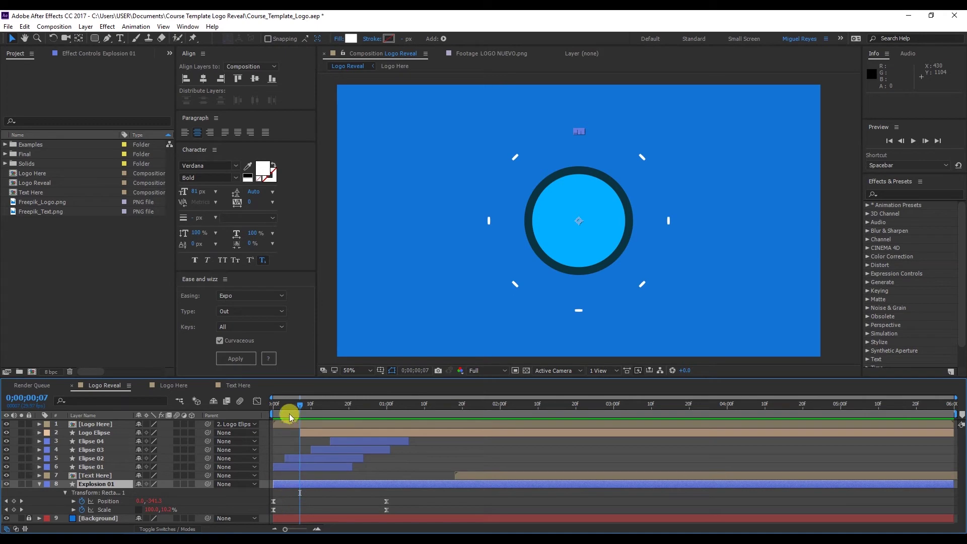
pyautogui.moveTo(290, 415)
pyautogui.mouseDown()
pyautogui.moveTo(281, 406)
pyautogui.moveTo(292, 410)
pyautogui.mouseUp()
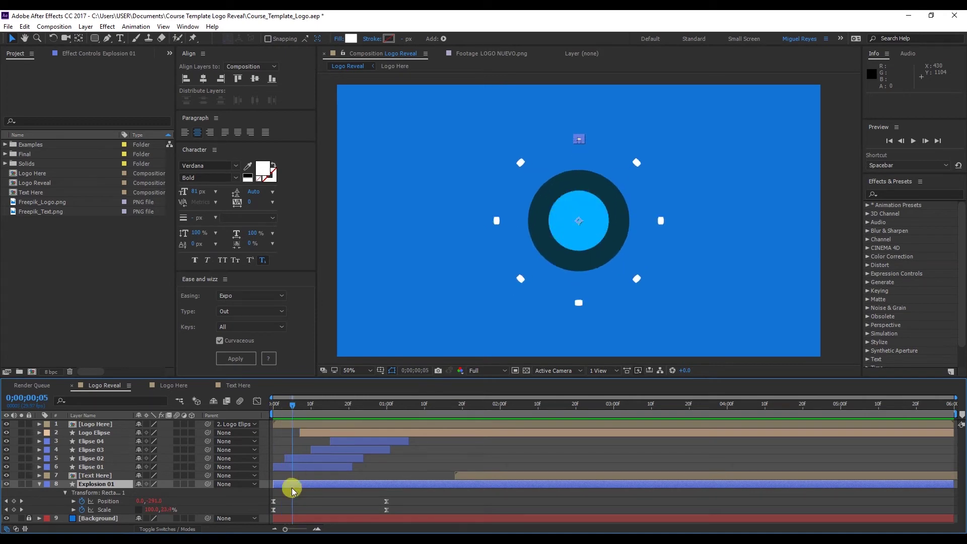
pyautogui.moveTo(292, 489); pyautogui.dragTo(310, 489)
# Step: Deselect the layer and preview the animation from the start of the composition
pyautogui.click(311, 500)
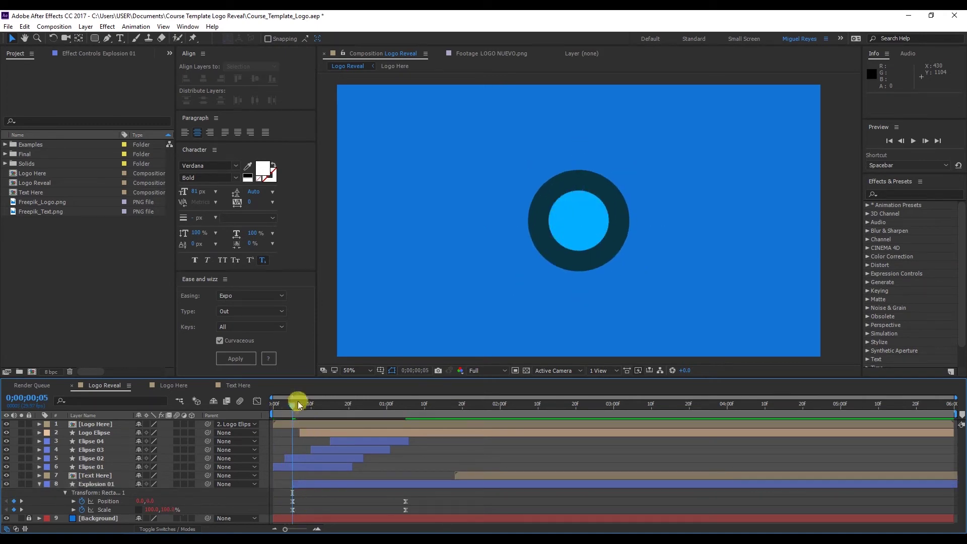
pyautogui.moveTo(292, 410); pyautogui.dragTo(265, 419)
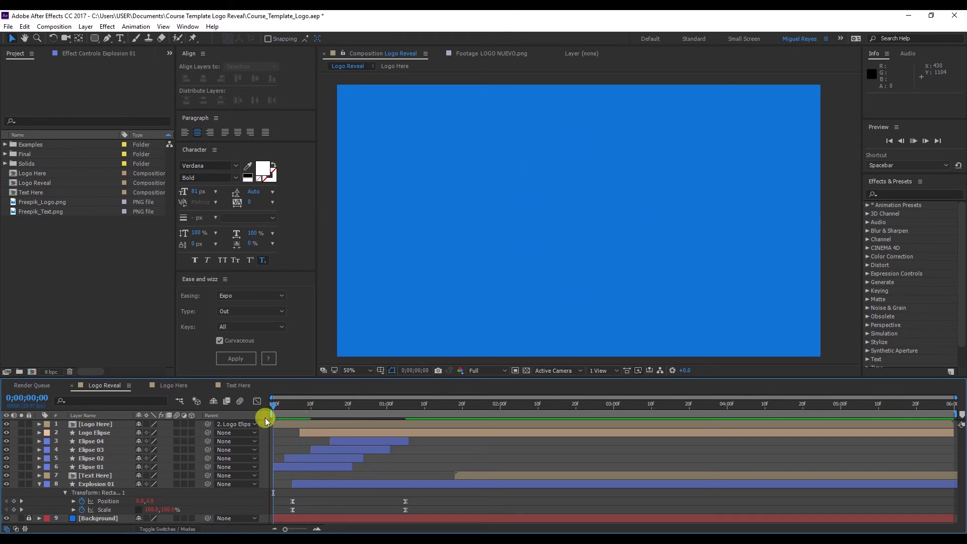
pyautogui.press('space')
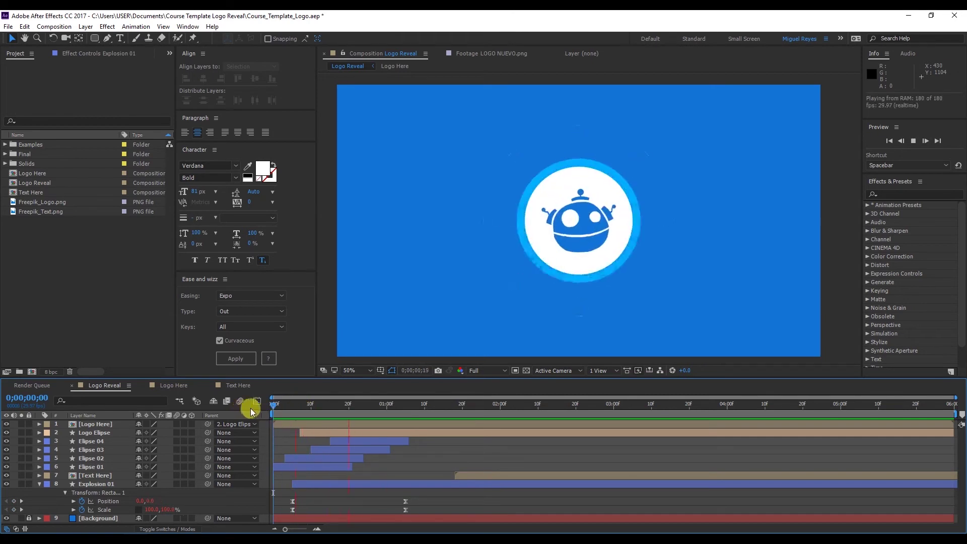
# Step: Duplicate Explosion 01 with Ctrl+D and move Explosion 02 to start at frame 0;00;00;10
pyautogui.moveTo(284, 408)
pyautogui.mouseDown()
pyautogui.moveTo(244, 412)
pyautogui.moveTo(295, 407)
pyautogui.mouseUp()
pyautogui.click(316, 484)
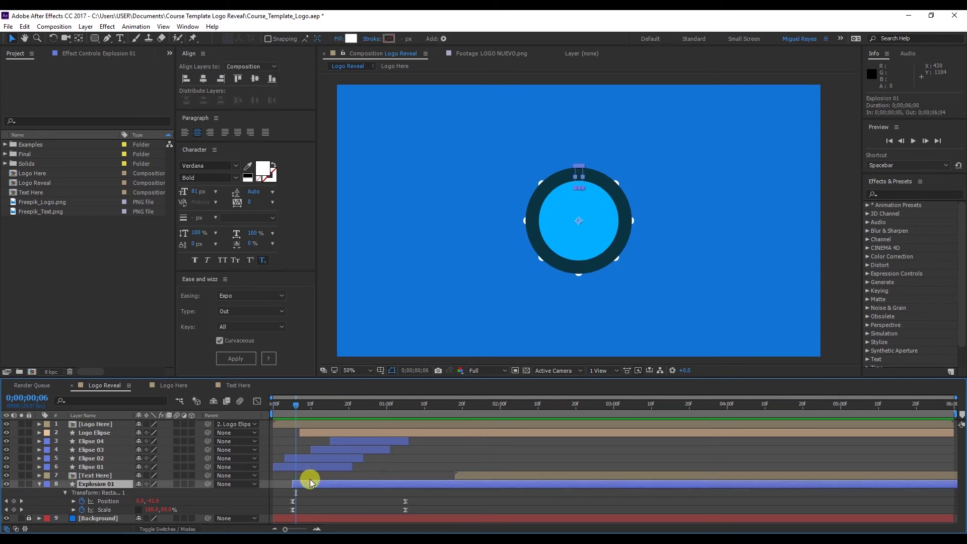
pyautogui.hotkey('ctrl', 'd')
pyautogui.press('u')
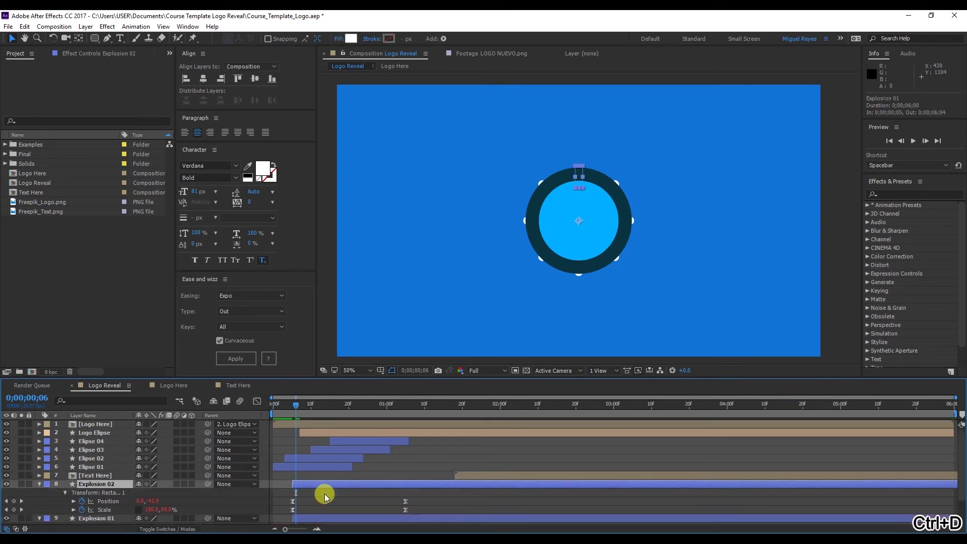
pyautogui.scroll(-3, 347, 487)
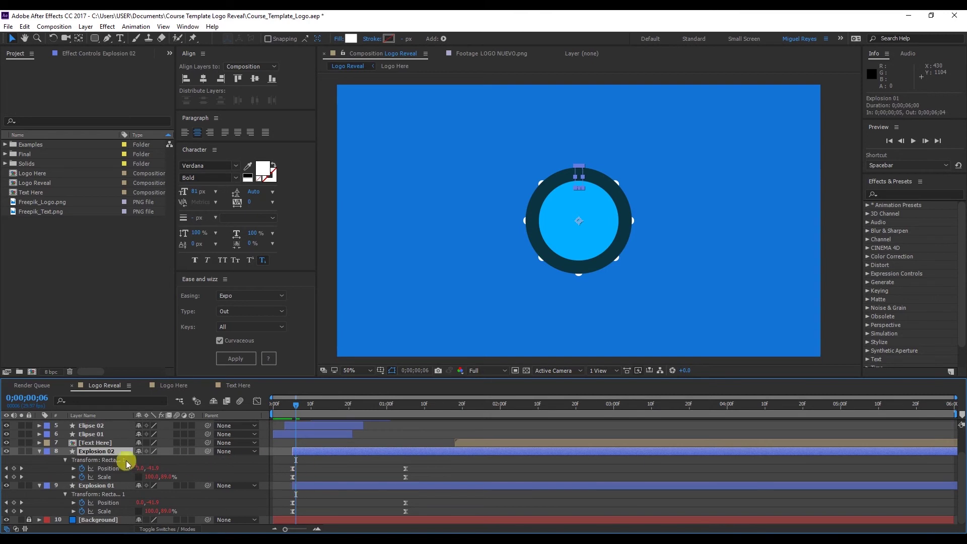
pyautogui.moveTo(299, 411); pyautogui.dragTo(310, 405)
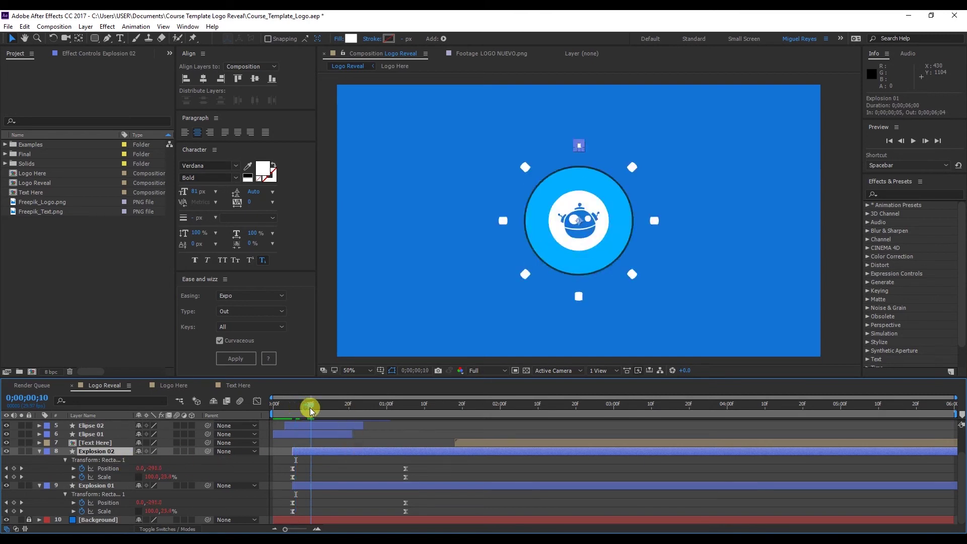
pyautogui.moveTo(321, 454); pyautogui.dragTo(337, 454)
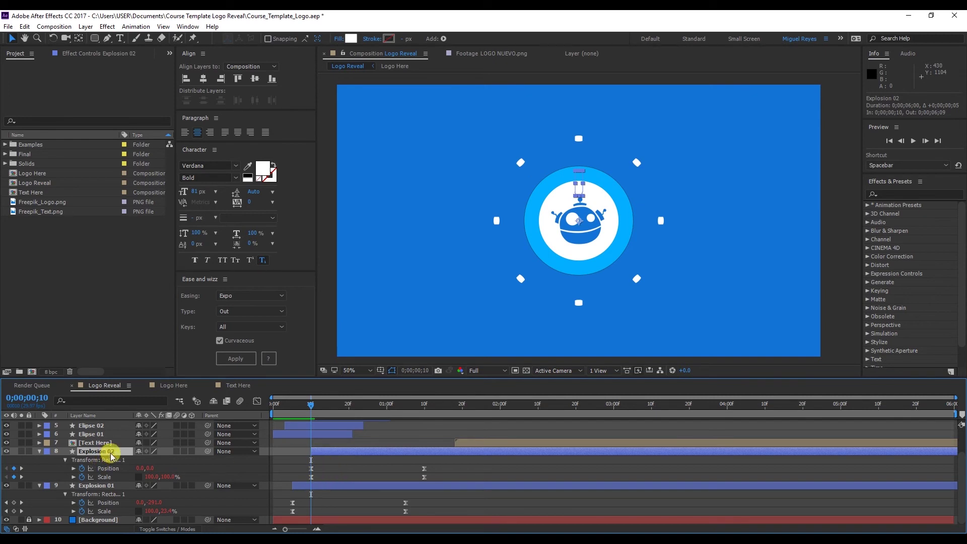
# Step: Set Explosion 02's Rotation to 25° and preview the staggered bursts
pyautogui.press('r')
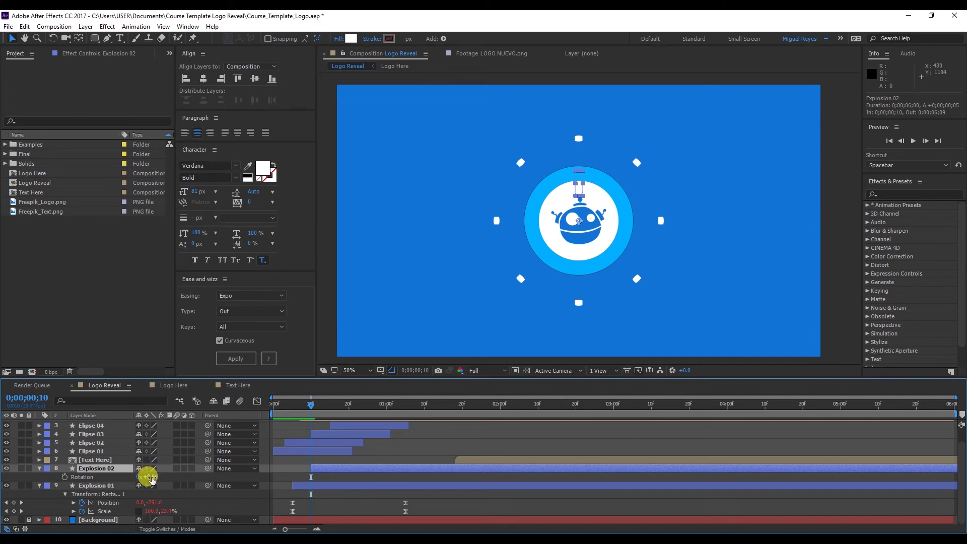
pyautogui.click(445, 442)
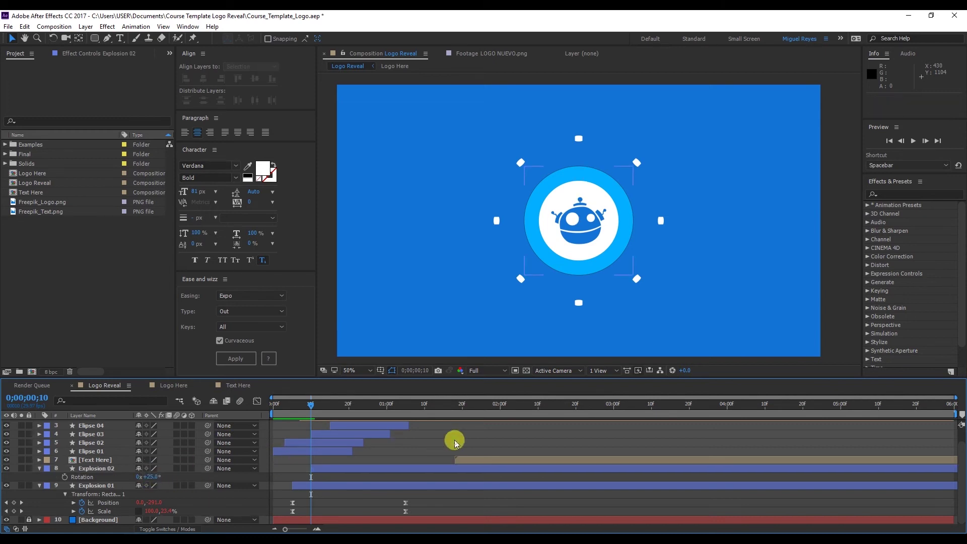
pyautogui.moveTo(318, 407); pyautogui.dragTo(261, 421)
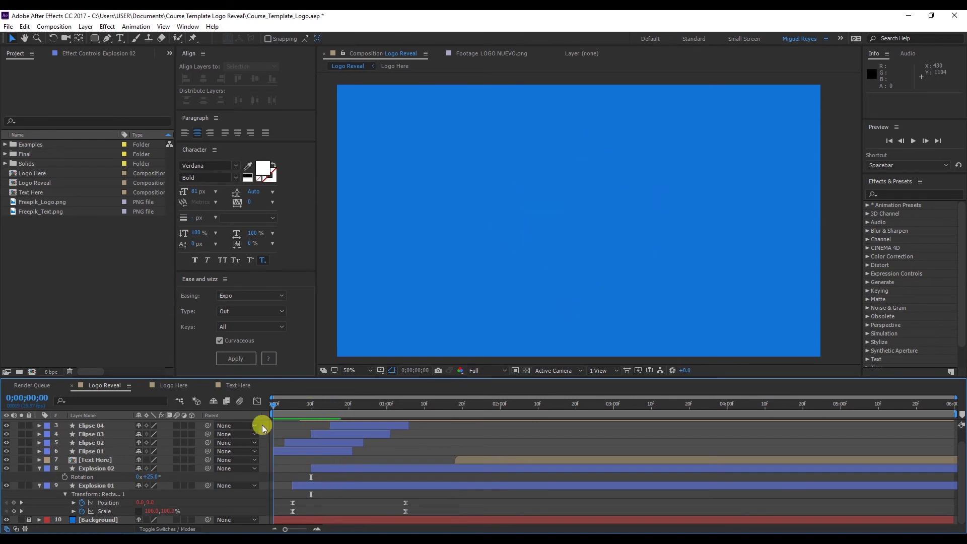
pyautogui.press('space')
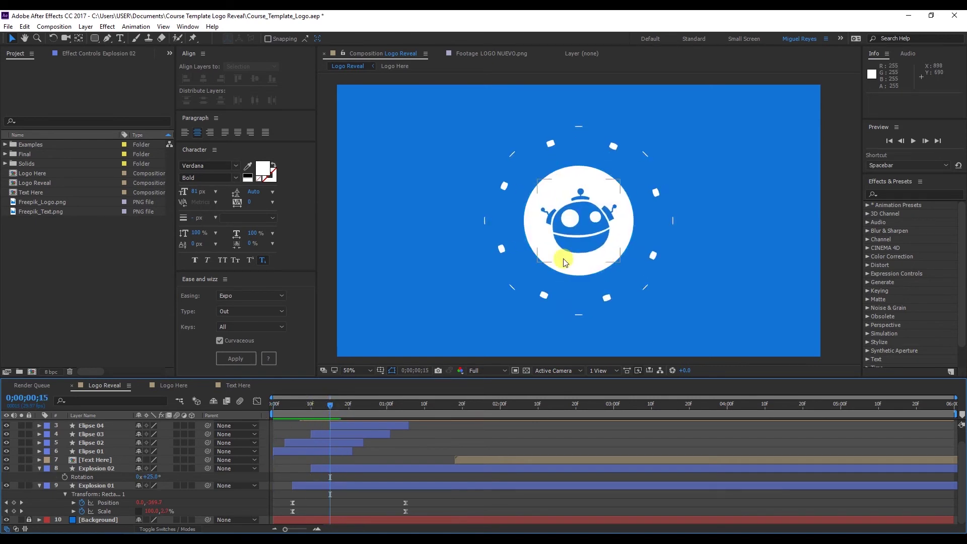
pyautogui.press('space')
pyautogui.press('space')
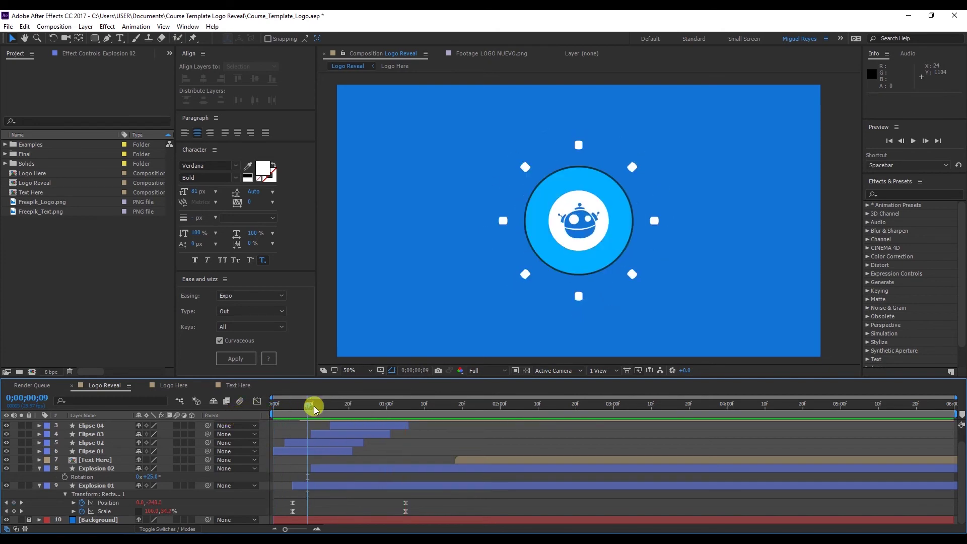
# Step: Duplicate Explosion 02 and move Explosion 03 to start at frame 0;00;00;15
pyautogui.click(325, 470)
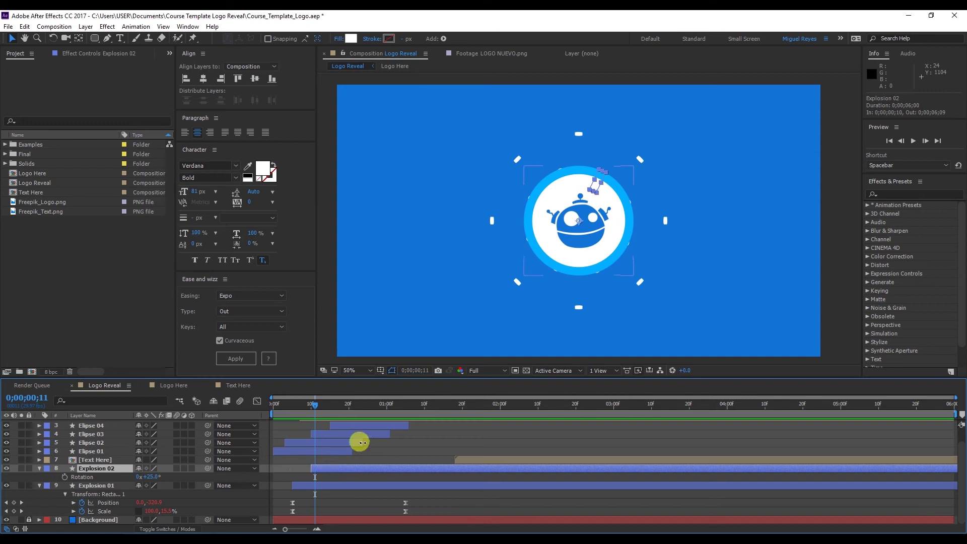
pyautogui.hotkey('ctrl', 'd')
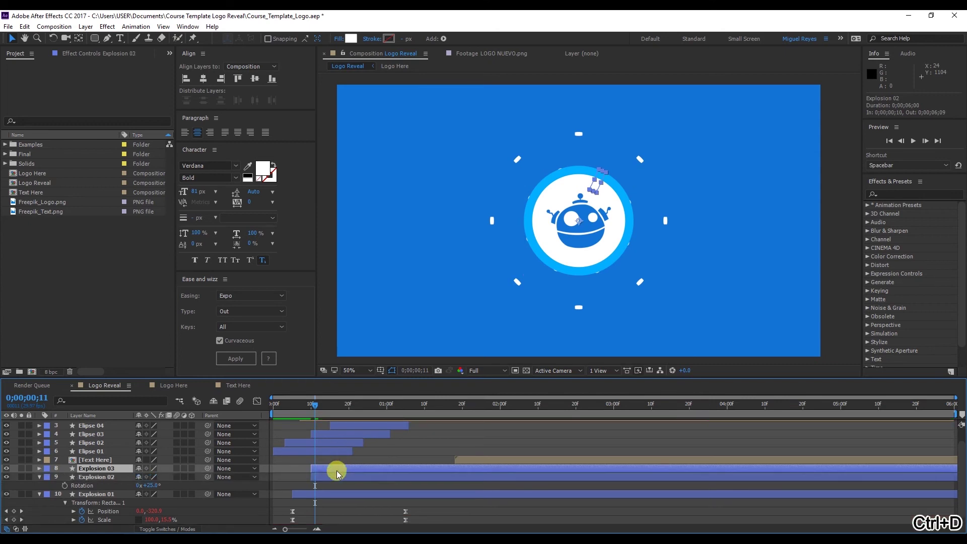
pyautogui.press('u')
pyautogui.moveTo(319, 406); pyautogui.dragTo(330, 406)
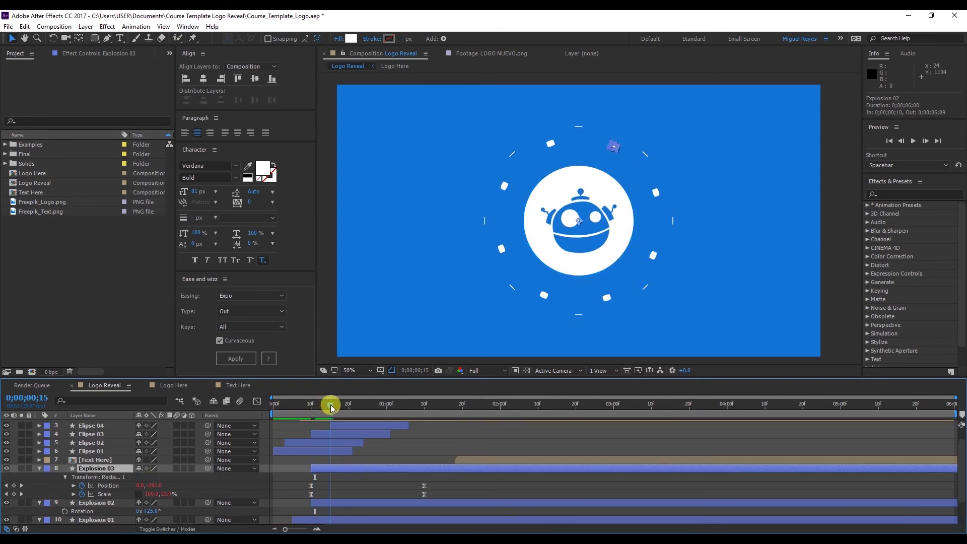
pyautogui.moveTo(325, 468); pyautogui.dragTo(344, 471)
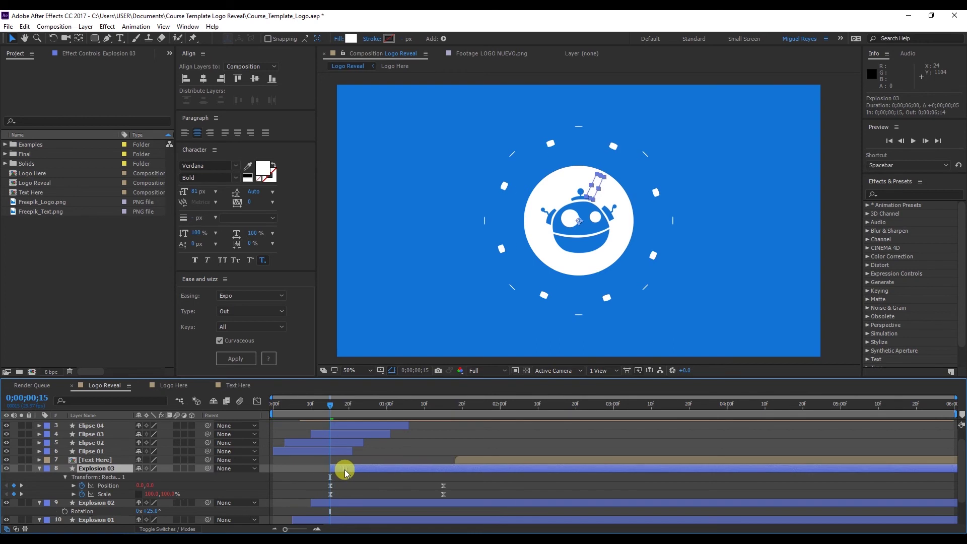
# Step: Deselect Explosion 03 and preview the animation from the first frame
pyautogui.click(312, 470)
pyautogui.press('Home')
pyautogui.press('space')
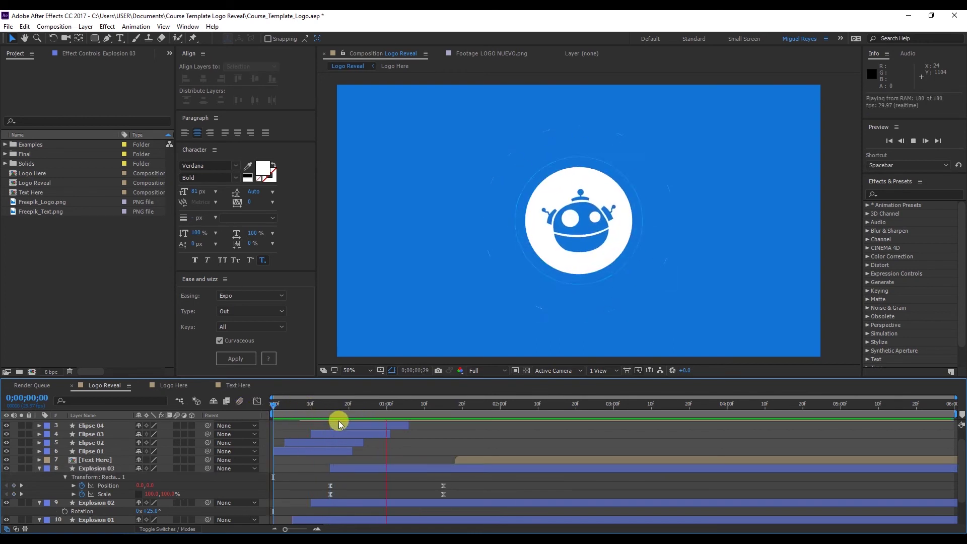
pyautogui.press('space')
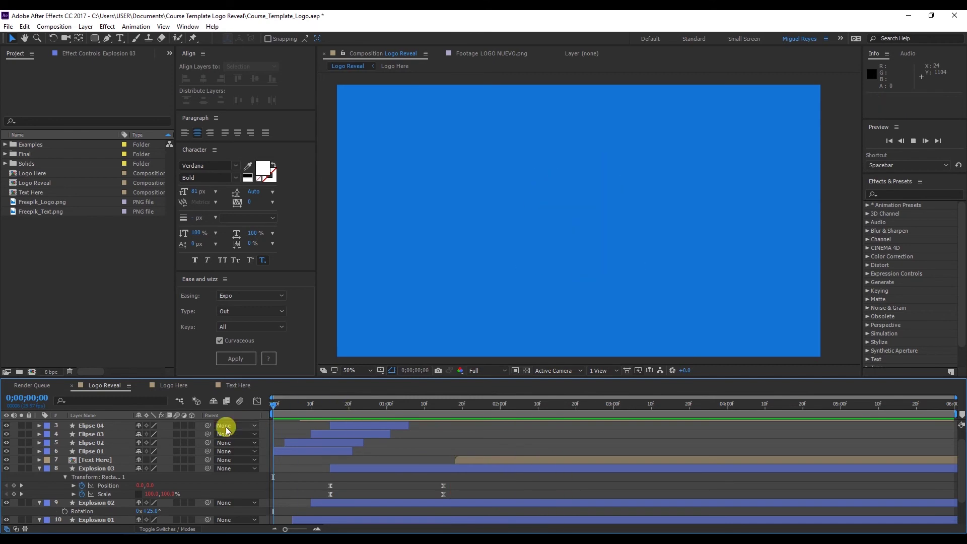
# Step: Select Explosion 01, 02 and 03, collapse their properties, and set their label colour to Orange
pyautogui.press('space')
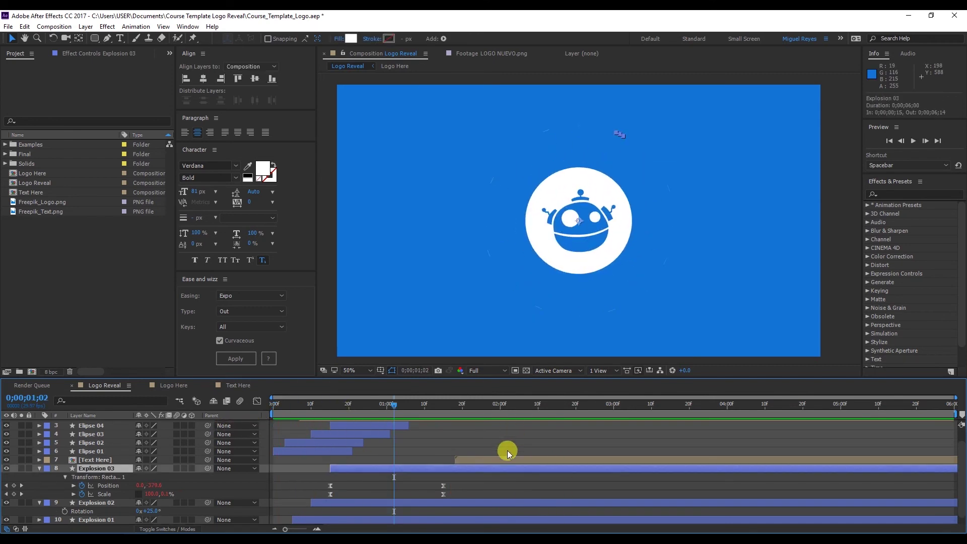
pyautogui.scroll(-1, 400, 470)
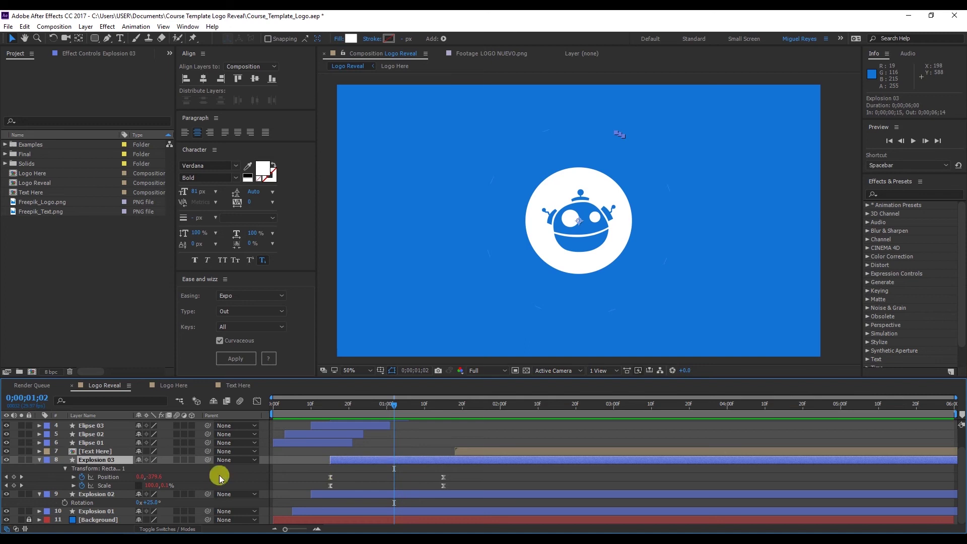
pyautogui.keyDown('shift'); pyautogui.click(111, 512); pyautogui.keyUp('shift')
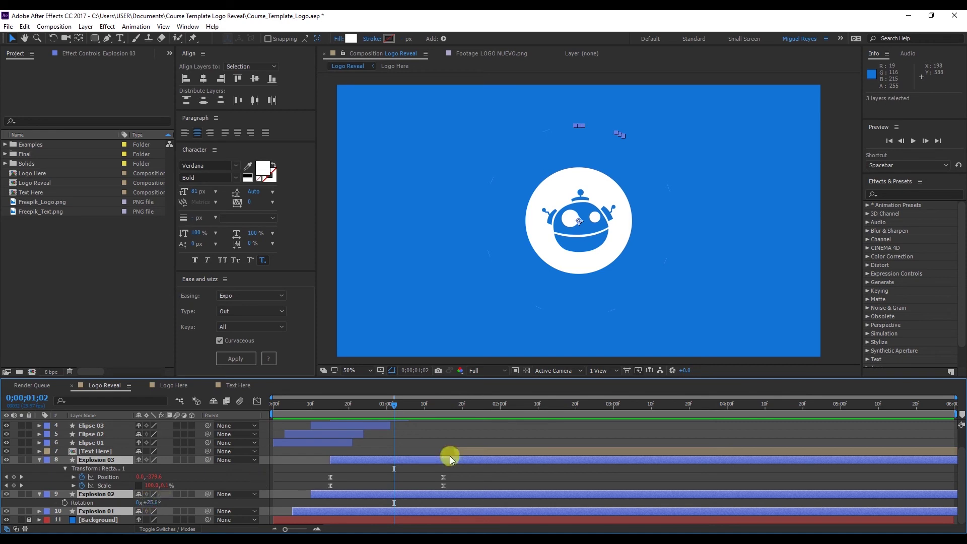
pyautogui.press('u')
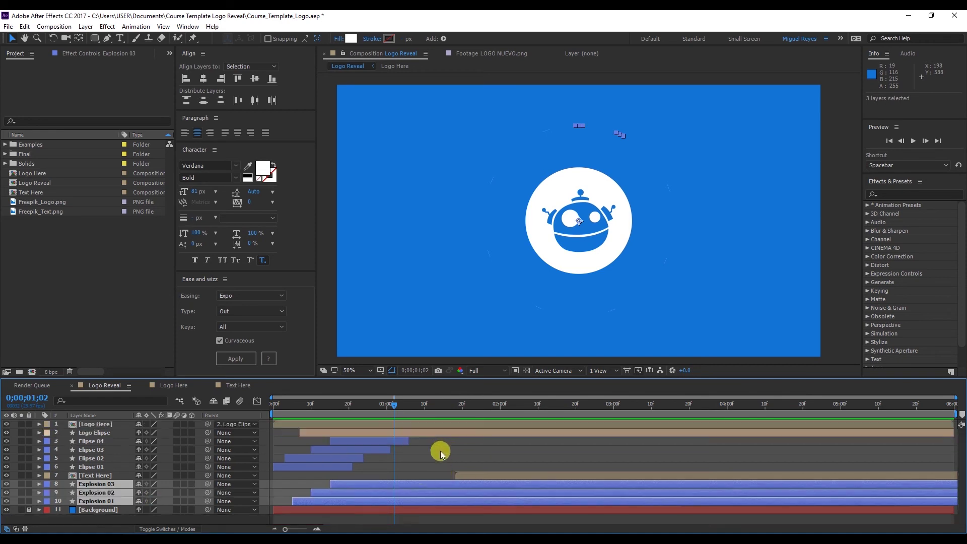
pyautogui.click(49, 485)
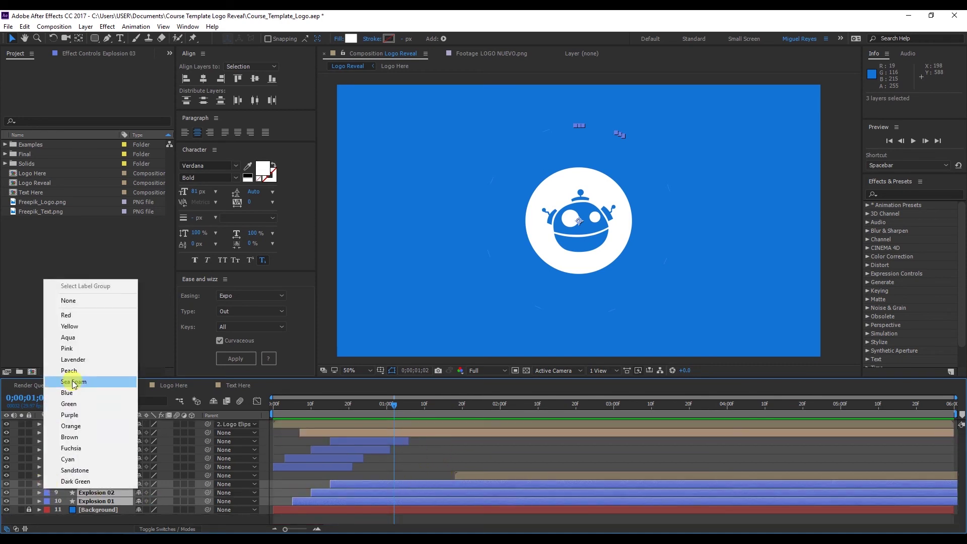
pyautogui.click(94, 426)
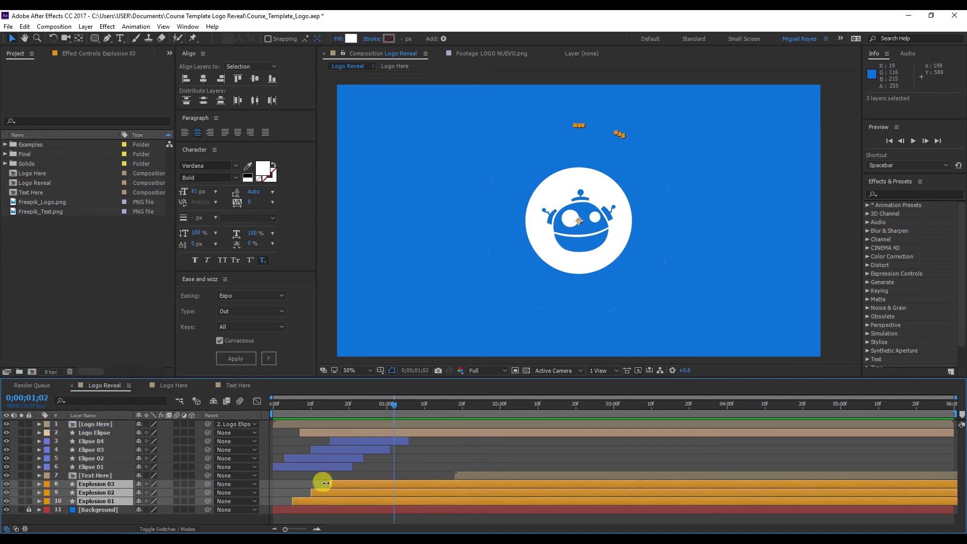
# Step: Split Explosion 01 at 0;00;01;05 and delete the trailing piece
pyautogui.press('u')
pyautogui.scroll(-3, 442, 479)
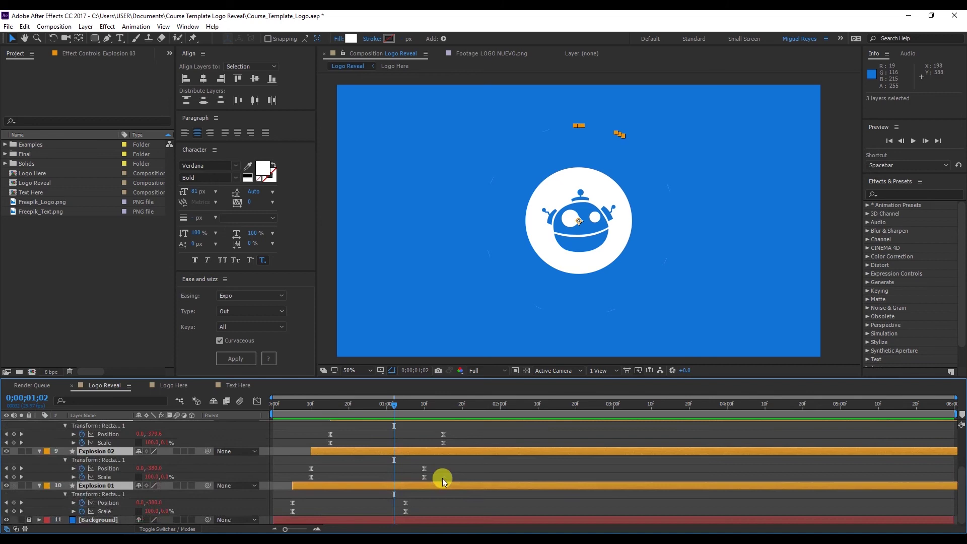
pyautogui.scroll(1, 429, 479)
pyautogui.scroll(-1, 430, 478)
pyautogui.click(429, 481)
pyautogui.moveTo(395, 412); pyautogui.dragTo(405, 412)
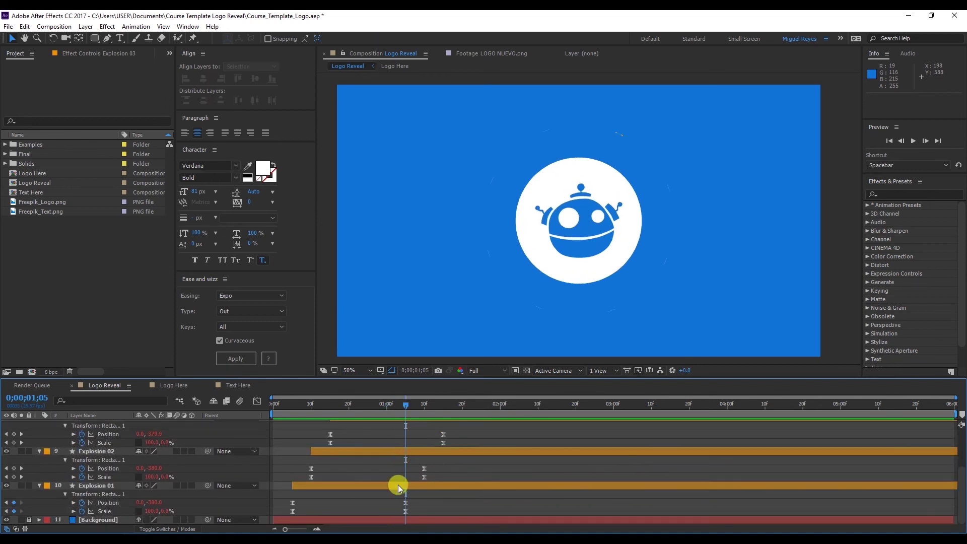
pyautogui.click(412, 487)
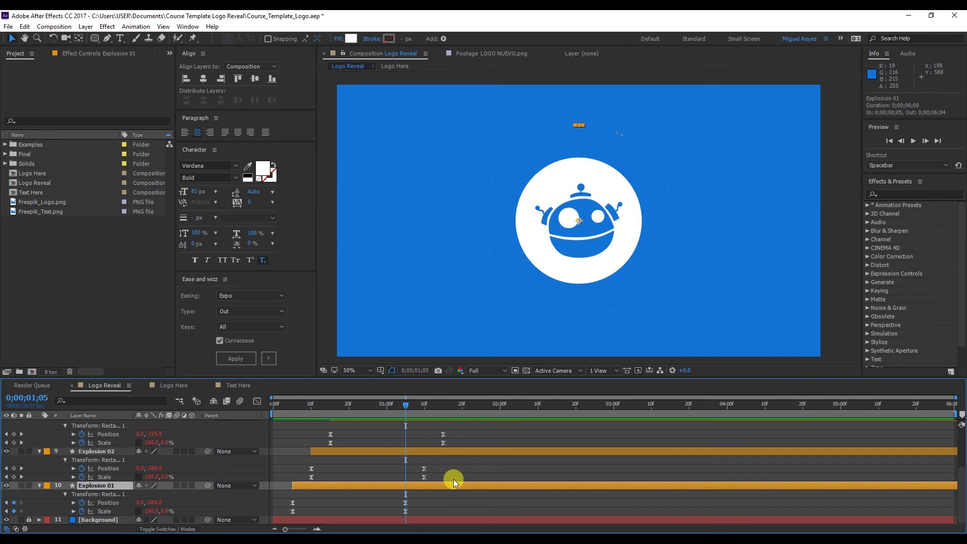
pyautogui.hotkey('ctrl', 'shift', 'd')
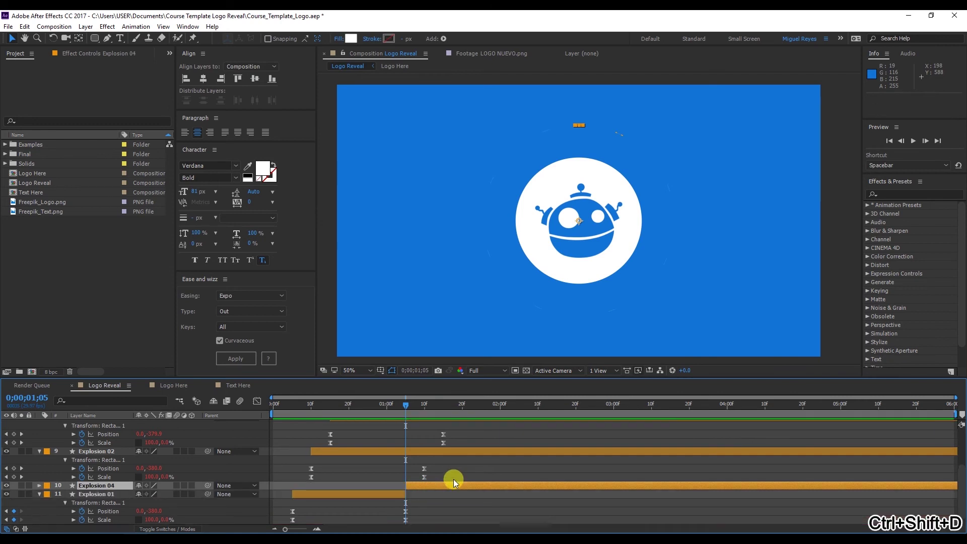
pyautogui.press('Delete')
# Step: Split Explosion 02 at 0;00;01;10 and delete the trailing piece
pyautogui.moveTo(402, 416); pyautogui.dragTo(423, 411)
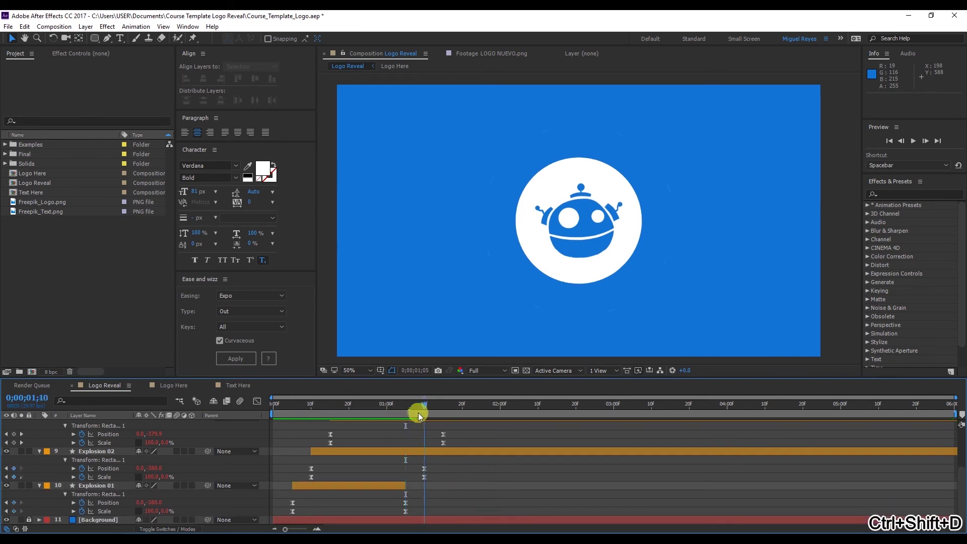
pyautogui.click(429, 451)
pyautogui.hotkey('ctrl', 'shift', 'd')
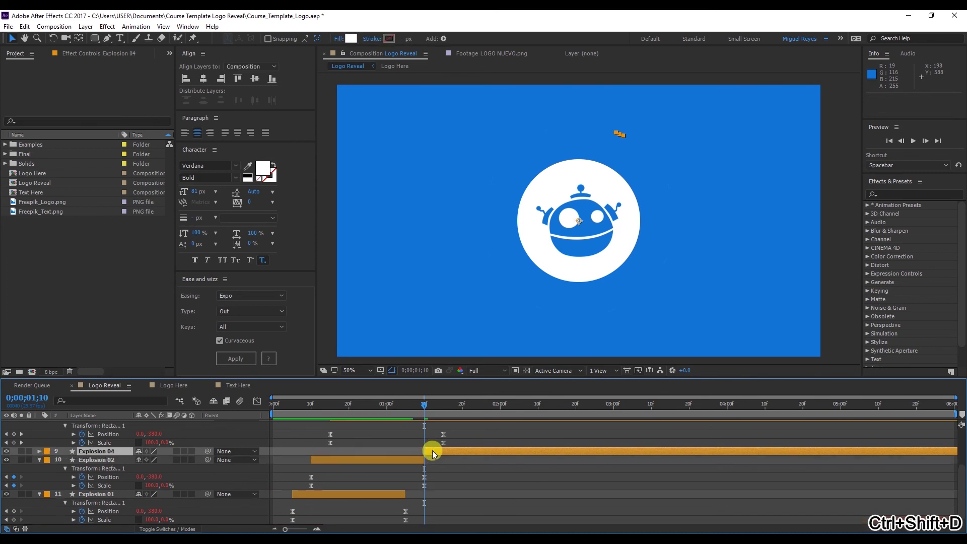
pyautogui.press('Delete')
# Step: Try lengthening Explosion 01's end point, then undo the change
pyautogui.scroll(2, 542, 501)
pyautogui.scroll(-2, 542, 500)
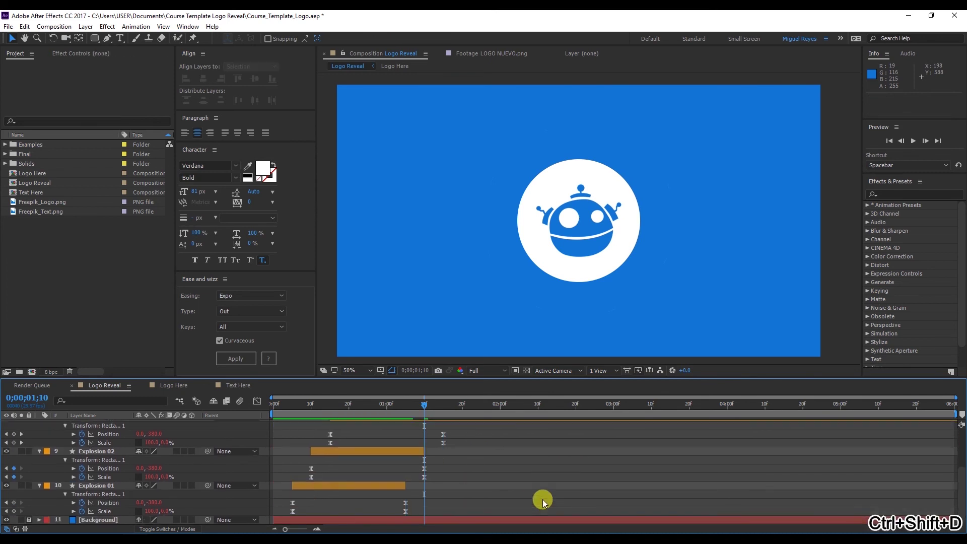
pyautogui.click(370, 486)
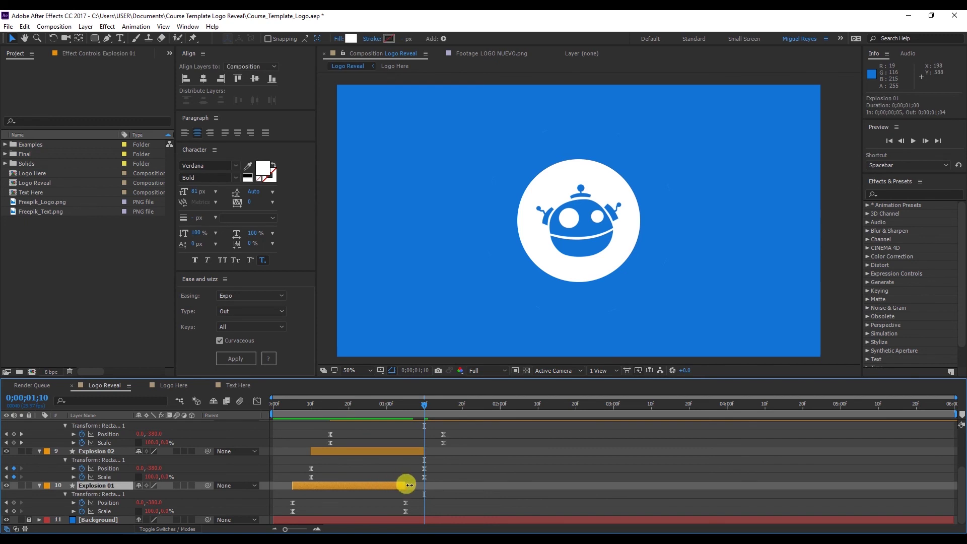
pyautogui.moveTo(406, 483); pyautogui.dragTo(432, 510)
pyautogui.hotkey('ctrl', 'z')
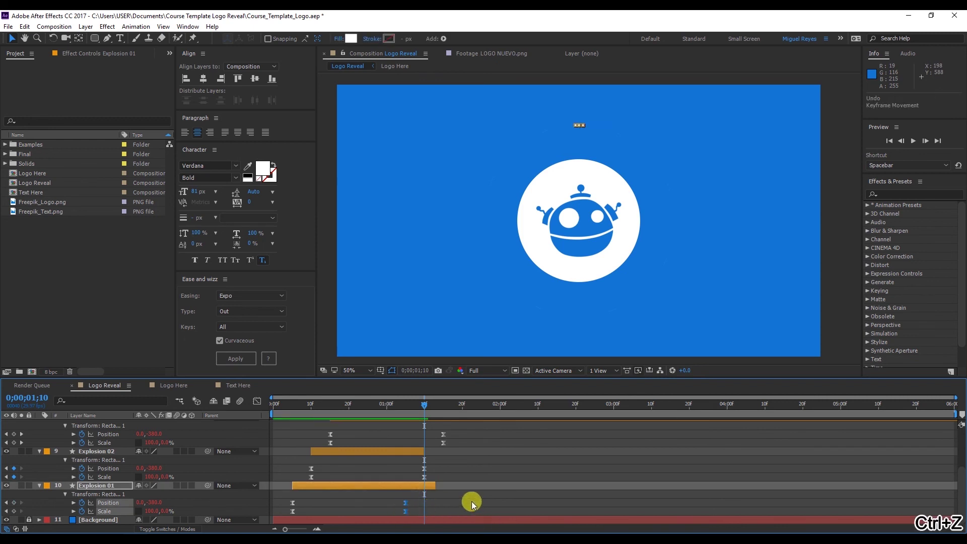
# Step: Split Explosion 03 at 0;00;01;15, delete the leftover piece, and collapse all layer properties
pyautogui.scroll(2, 472, 502)
pyautogui.click(459, 445)
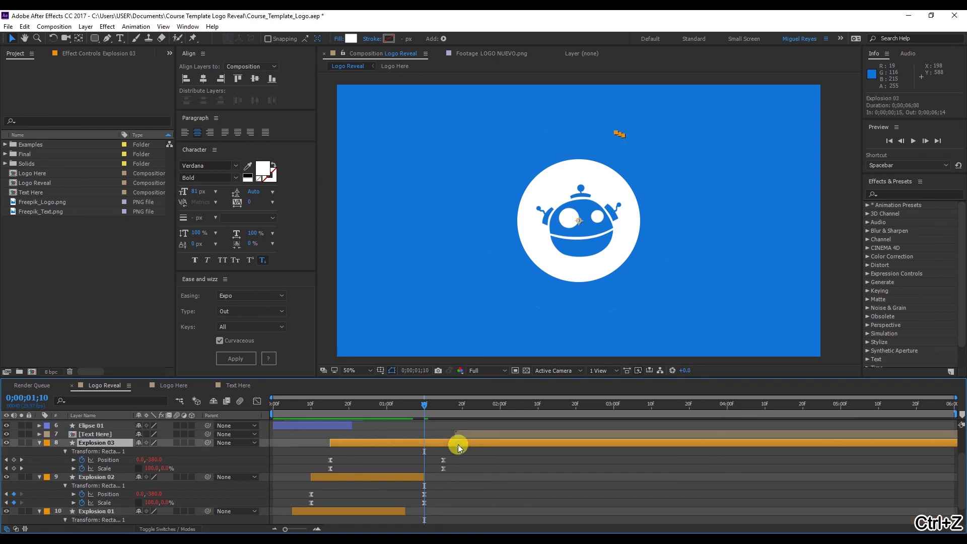
pyautogui.moveTo(425, 404); pyautogui.dragTo(443, 408)
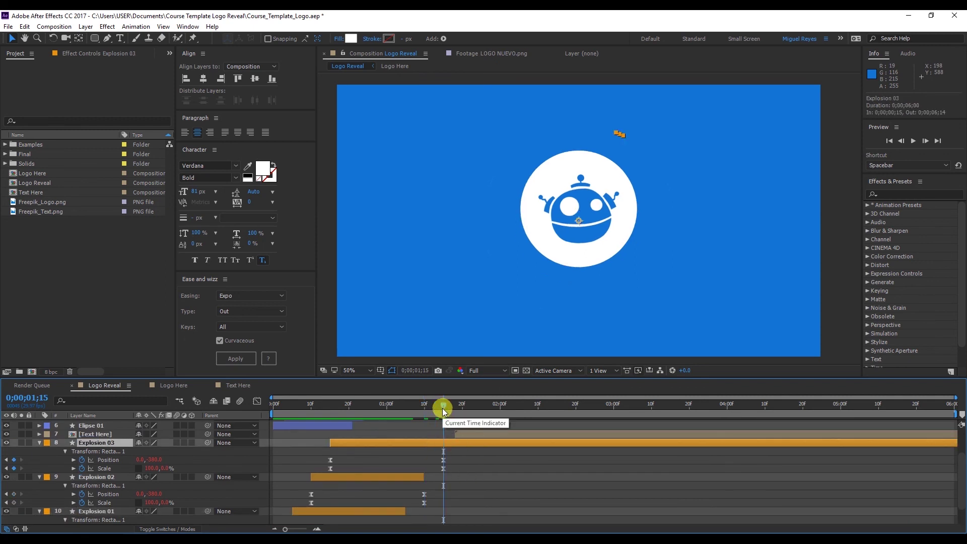
pyautogui.hotkey('ctrl', 'shift', 'd')
pyautogui.press('Delete')
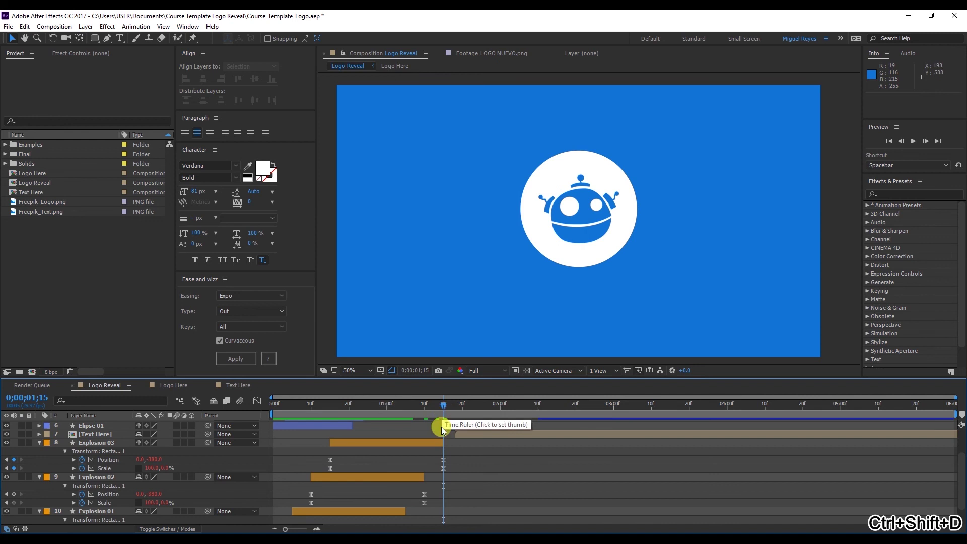
pyautogui.scroll(5, 507, 452)
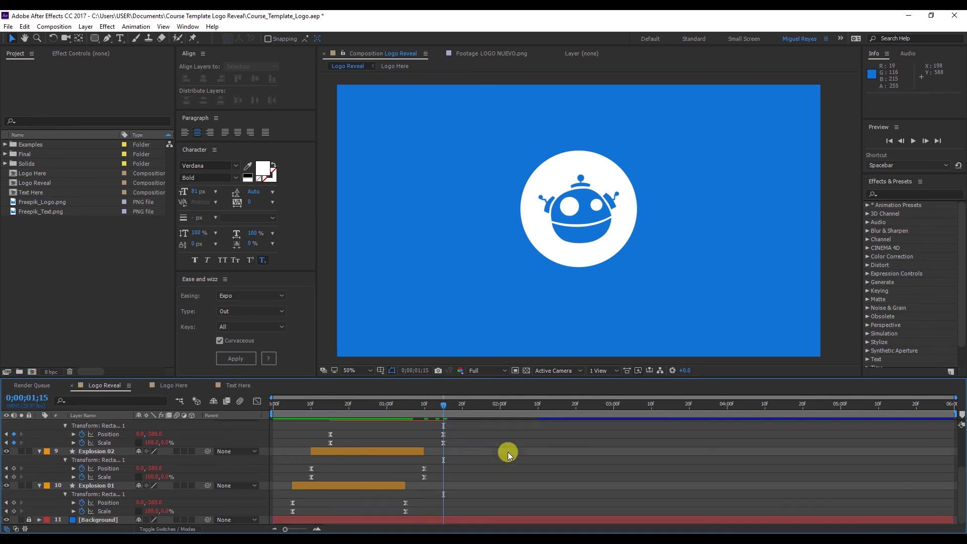
pyautogui.press('u')
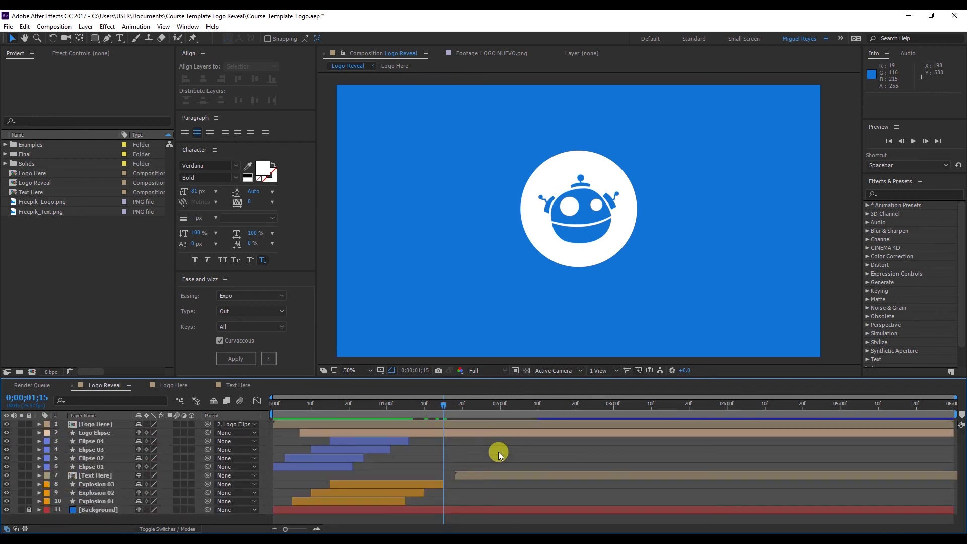
pyautogui.click(91, 467)
pyautogui.click(91, 441)
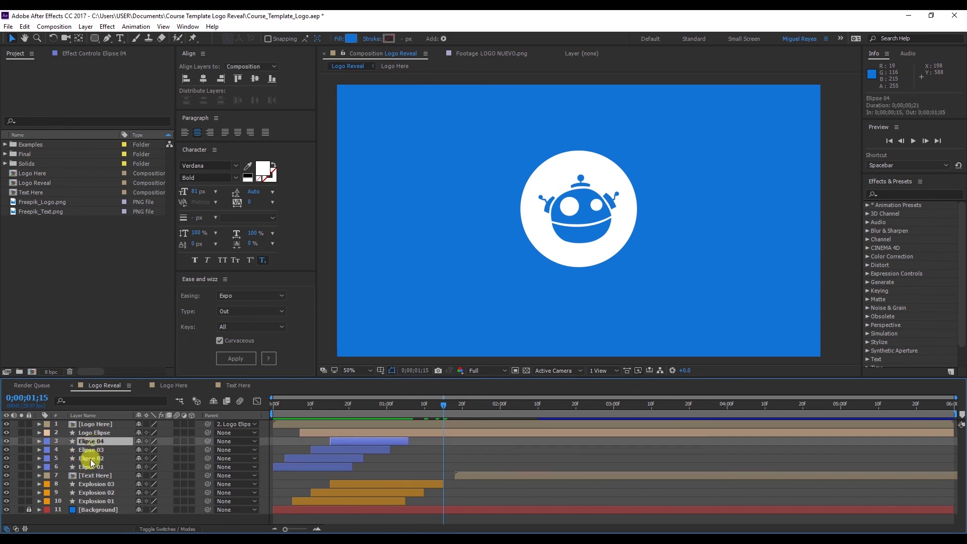
pyautogui.click(103, 484)
pyautogui.click(114, 501)
pyautogui.click(214, 491)
pyautogui.click(513, 460)
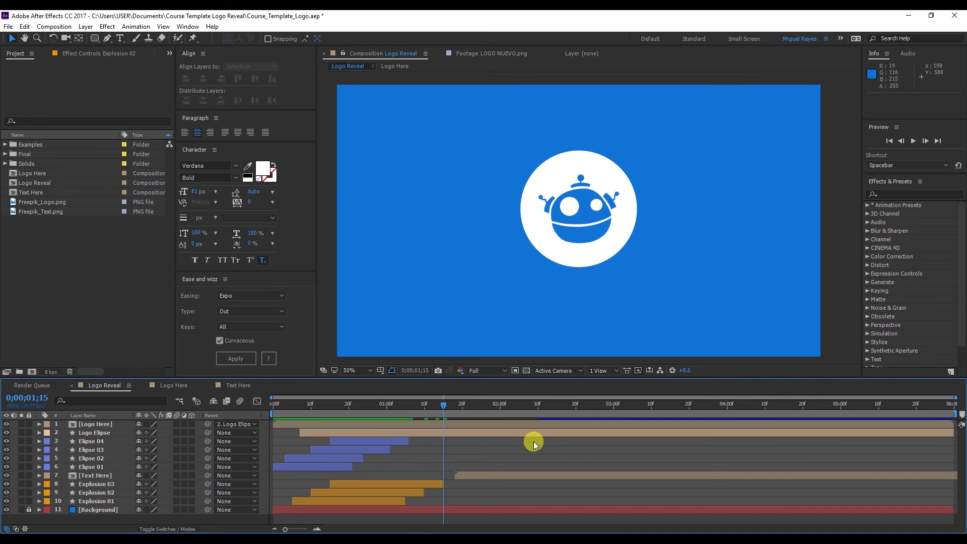
pyautogui.click(442, 286)
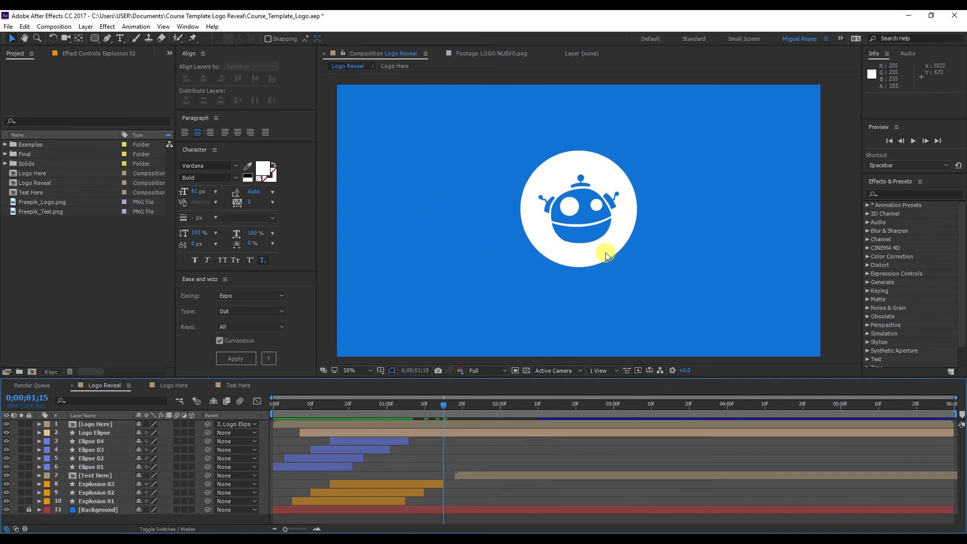